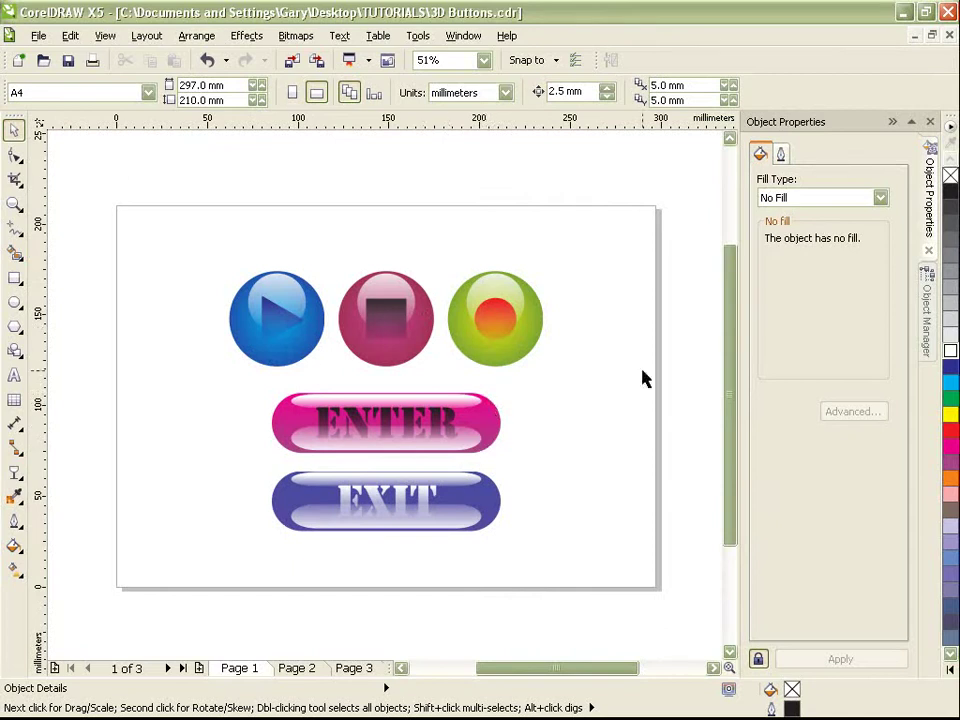
Delete the three round buttons and the EXIT button from page 1, keeping the ENTER button.
{"action": "key", "text": "Page_Down"}
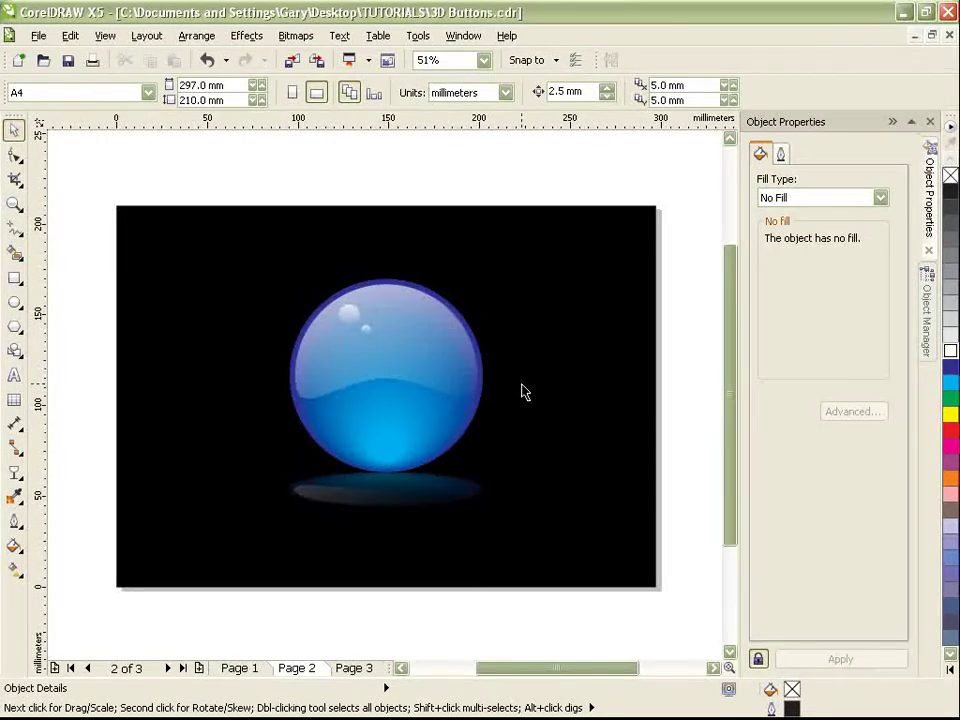
{"action": "key", "text": "Page_Up"}
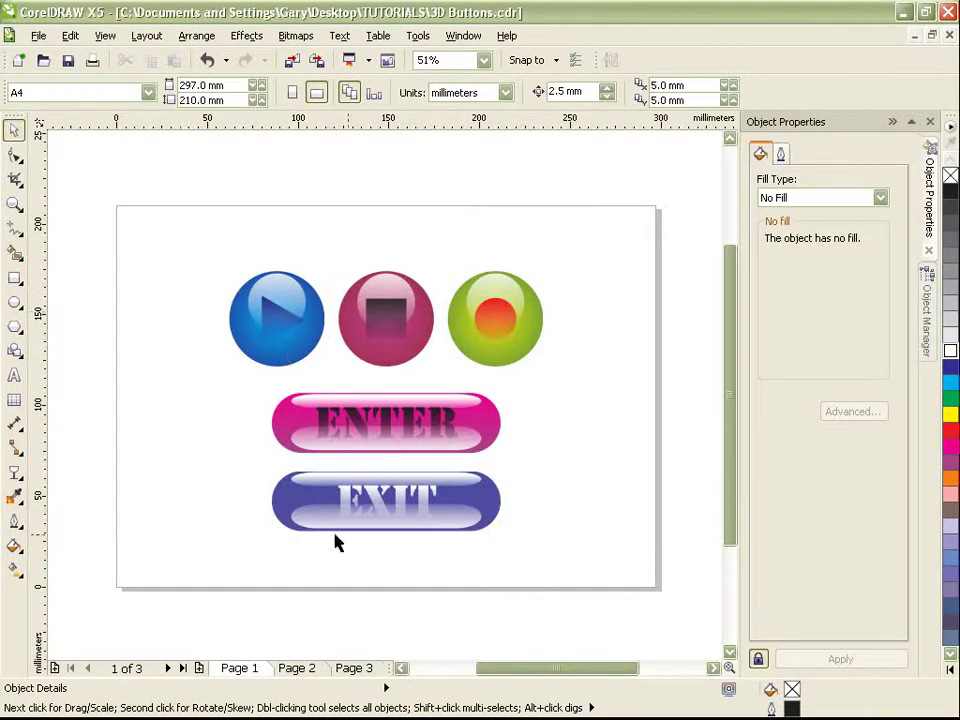
{"action": "left_click_drag", "start_coordinate": [610, 232], "coordinate": [193, 381]}
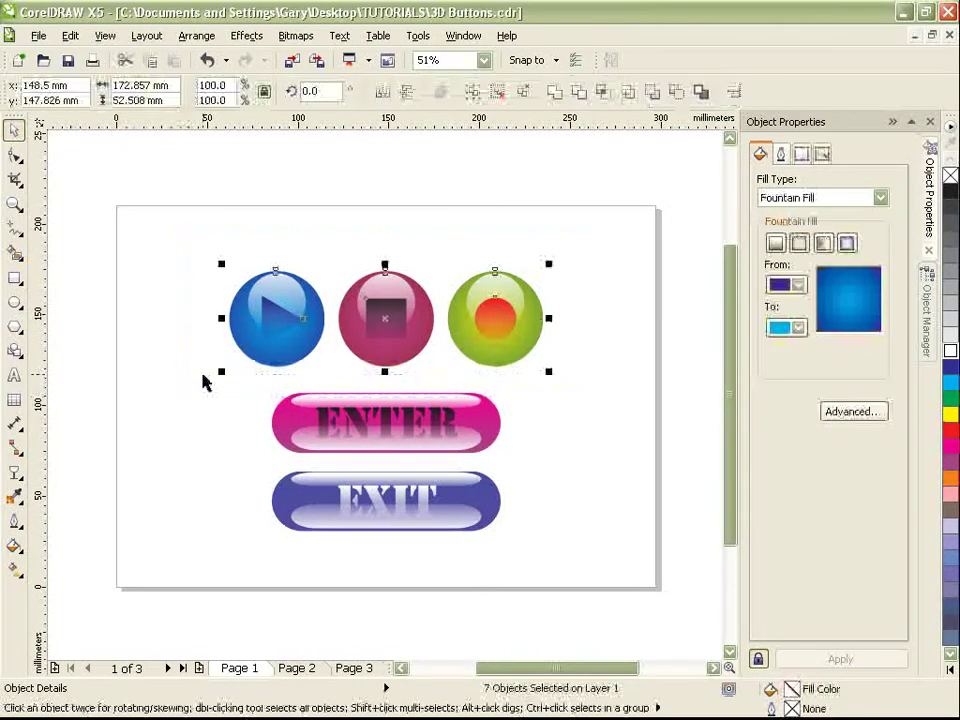
{"action": "key", "text": "Delete"}
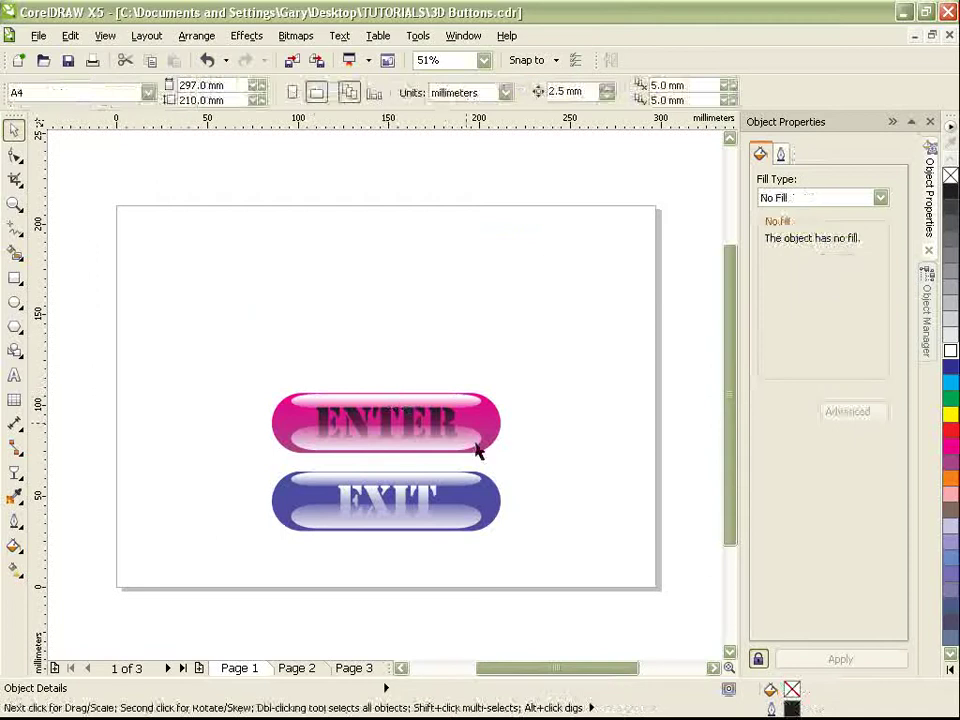
{"action": "left_click_drag", "start_coordinate": [528, 459], "coordinate": [221, 579]}
{"action": "key", "text": "Delete"}
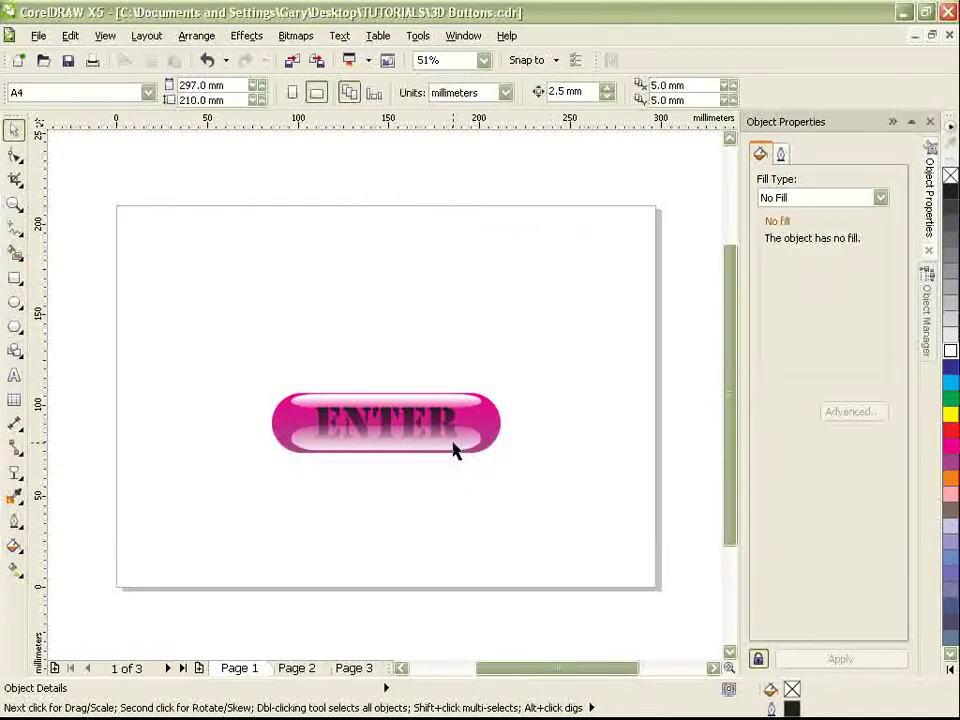
Move all the objects of the ENTER button straight up to just inside the page's upper edge.
{"action": "left_click_drag", "start_coordinate": [560, 366], "coordinate": [218, 476]}
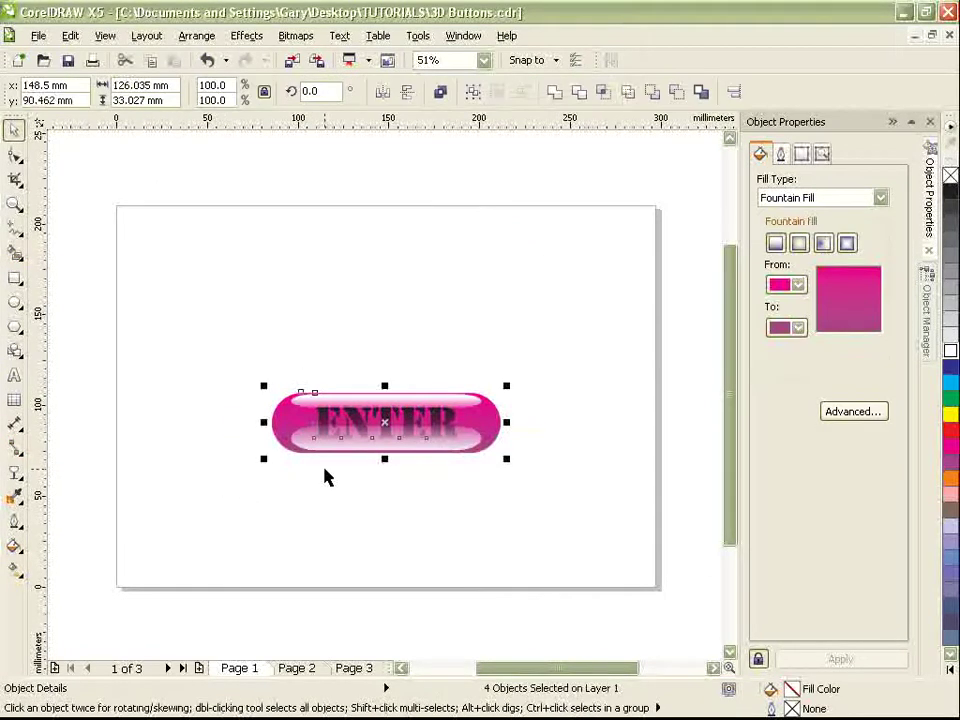
{"action": "left_click_drag", "start_coordinate": [383, 418], "coordinate": [385, 246]}
{"action": "left_click", "coordinate": [381, 352]}
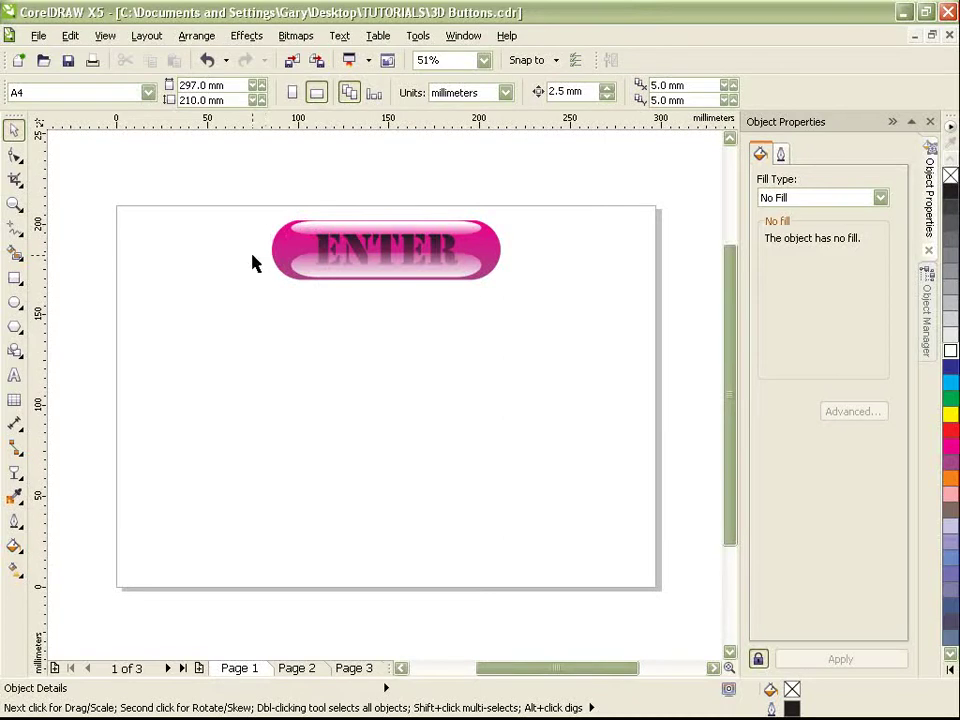
Draw a magenta rectangle without an outline, about 124 by 36 mm, below the ENTER button.
{"action": "left_click", "coordinate": [16, 280]}
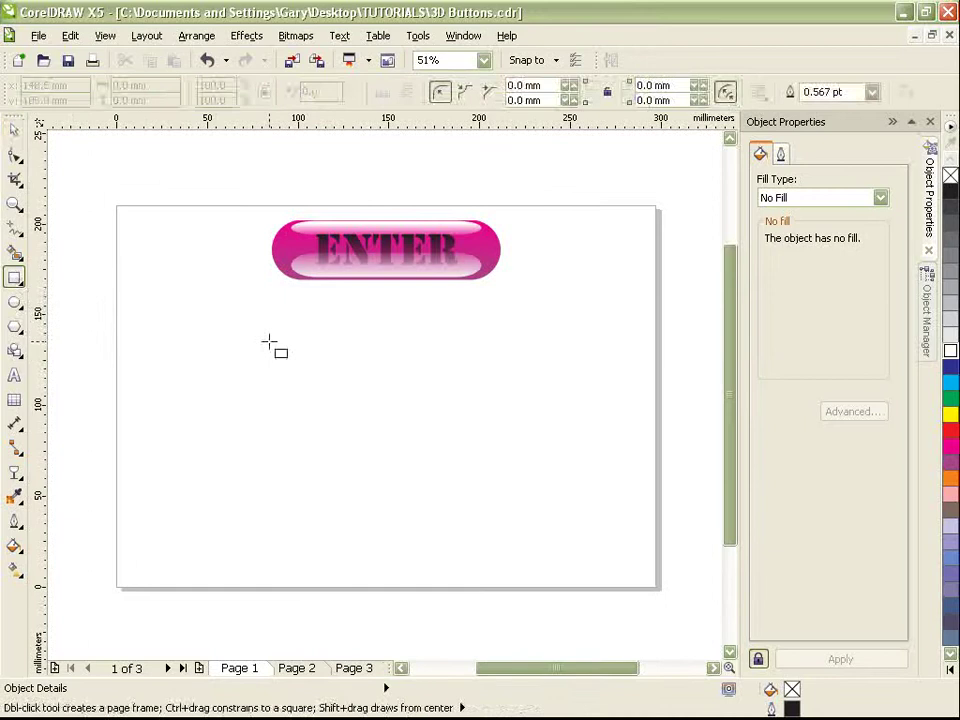
{"action": "left_click_drag", "start_coordinate": [263, 342], "coordinate": [490, 406]}
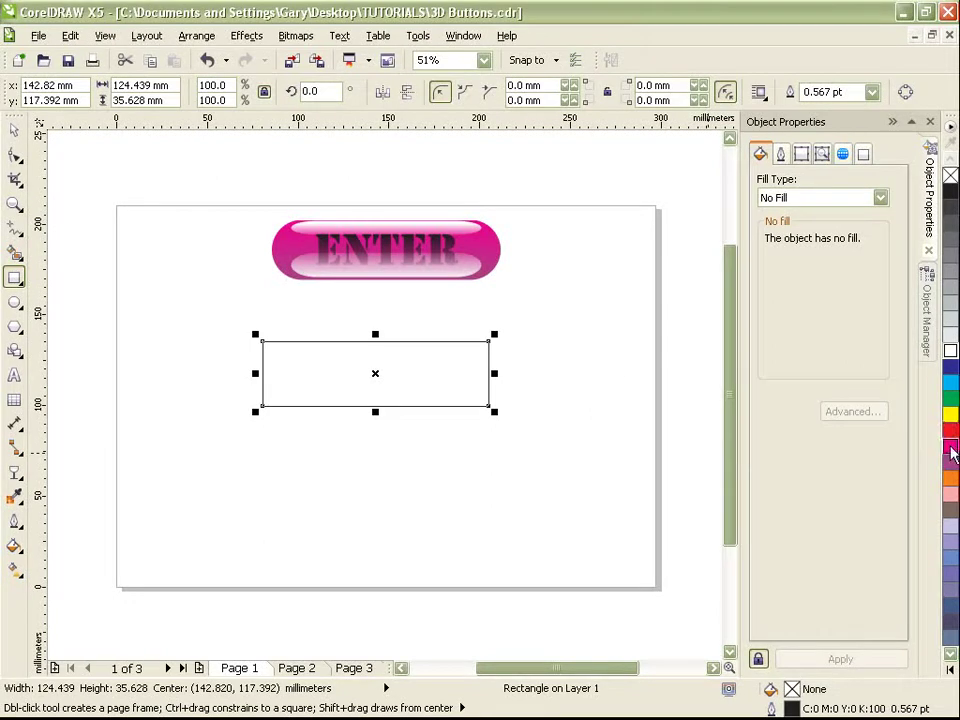
{"action": "left_click", "coordinate": [950, 446]}
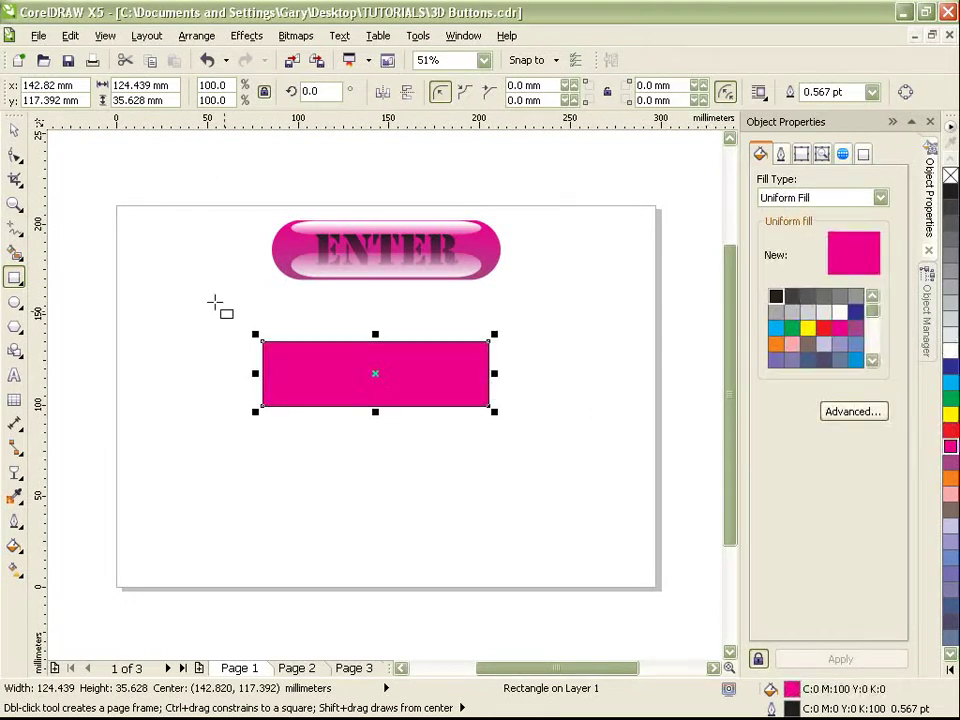
{"action": "left_click", "coordinate": [14, 130]}
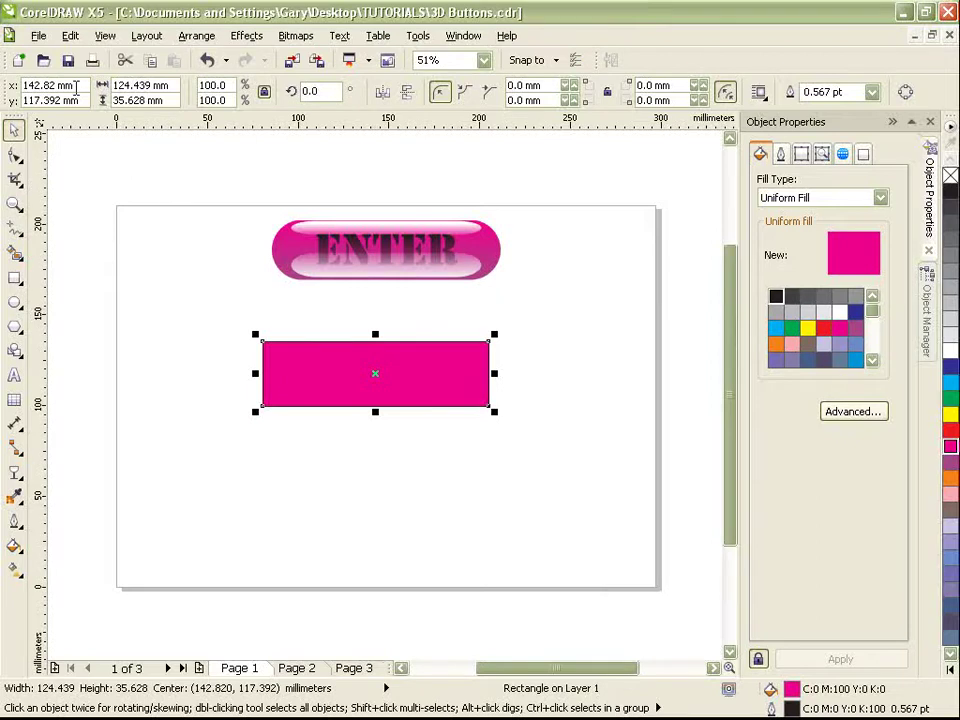
{"action": "left_click", "coordinate": [873, 93]}
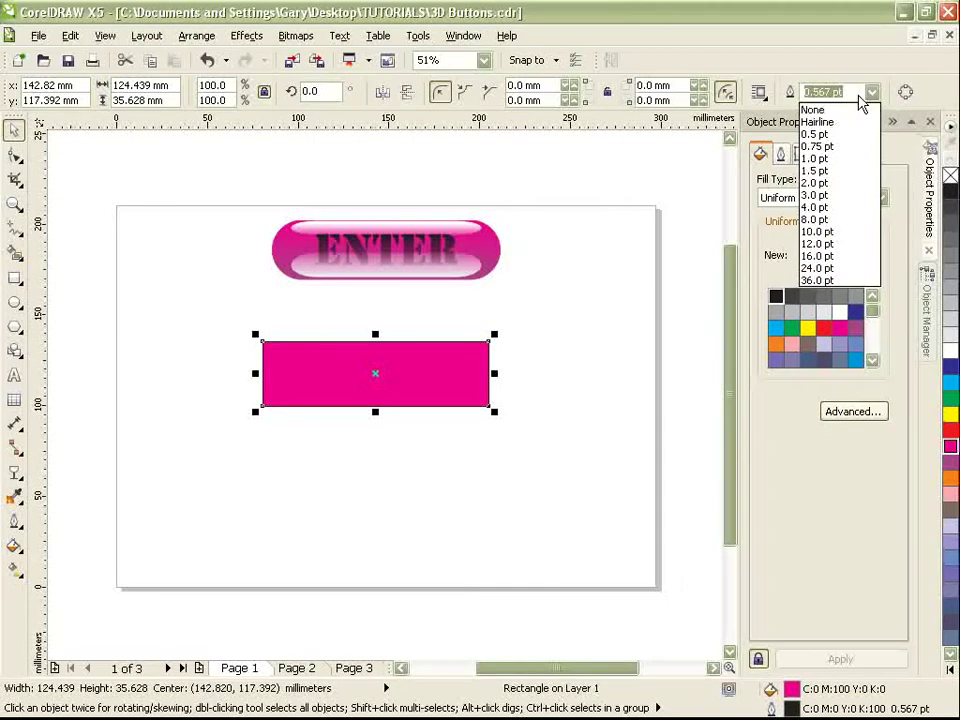
{"action": "left_click", "coordinate": [826, 110]}
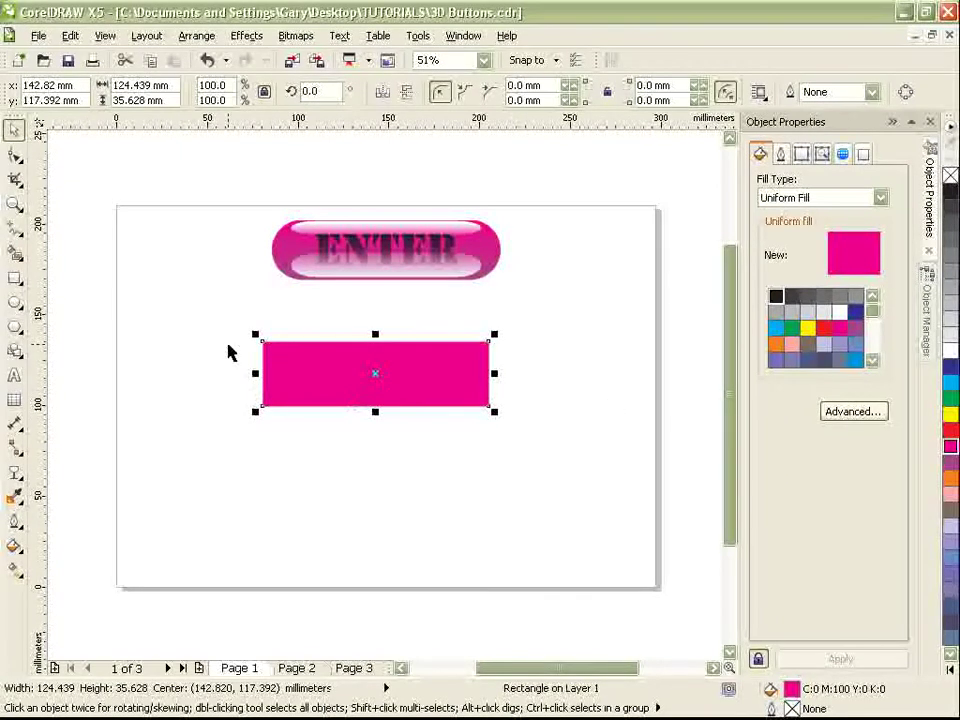
Round all four corners of the magenta rectangle fully, to a radius of about 17.8 mm, making a pill shape.
{"action": "left_click", "coordinate": [14, 157]}
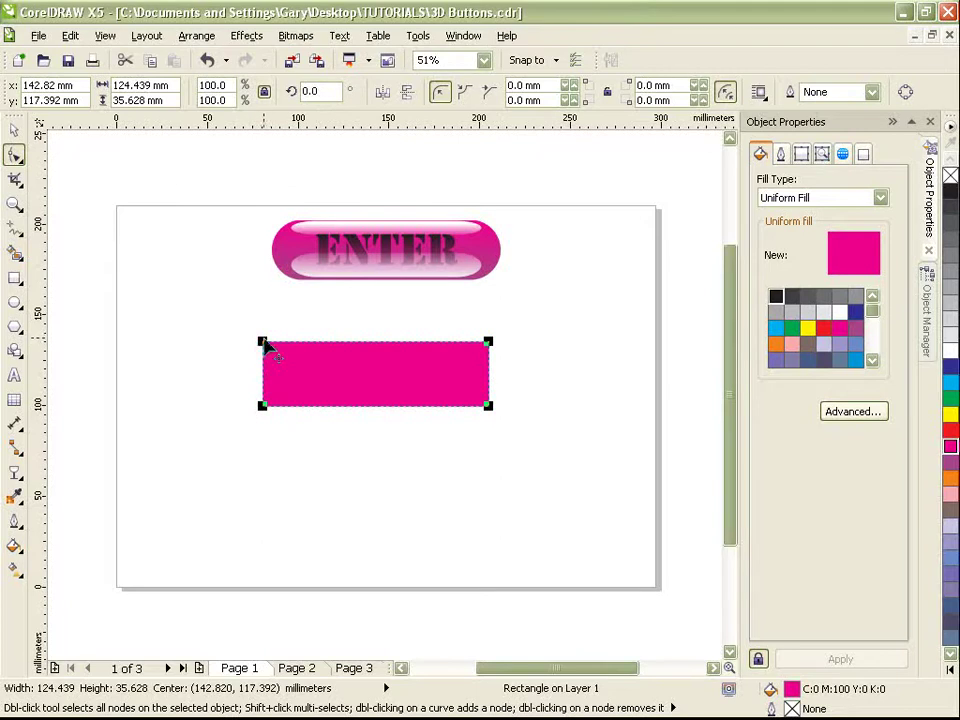
{"action": "left_click_drag", "start_coordinate": [264, 343], "coordinate": [456, 328]}
{"action": "left_click", "coordinate": [15, 130]}
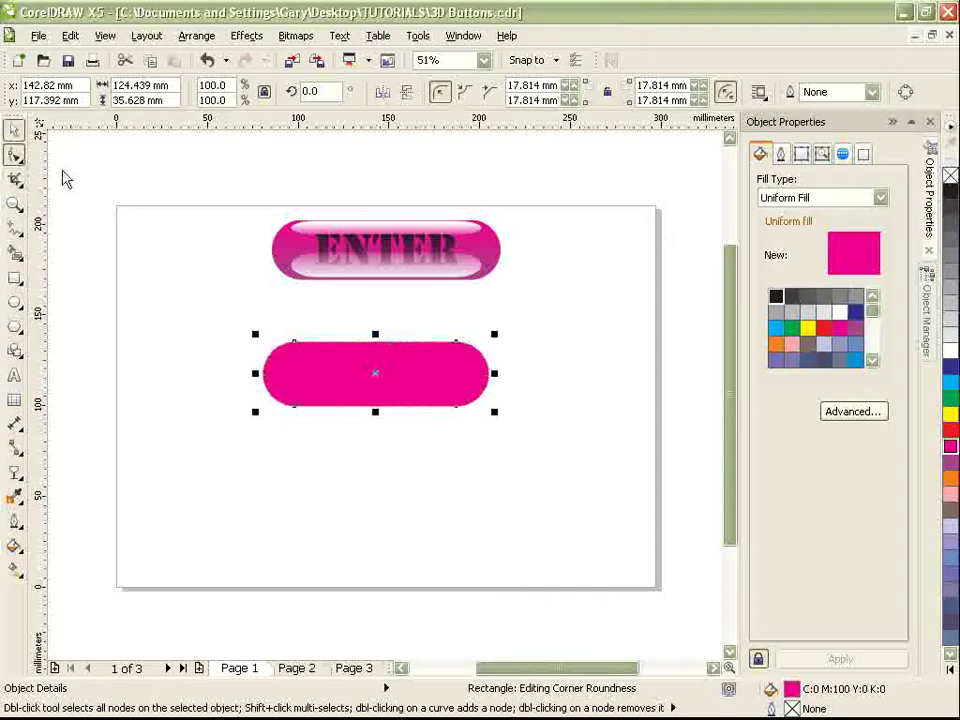
{"action": "left_click", "coordinate": [613, 448]}
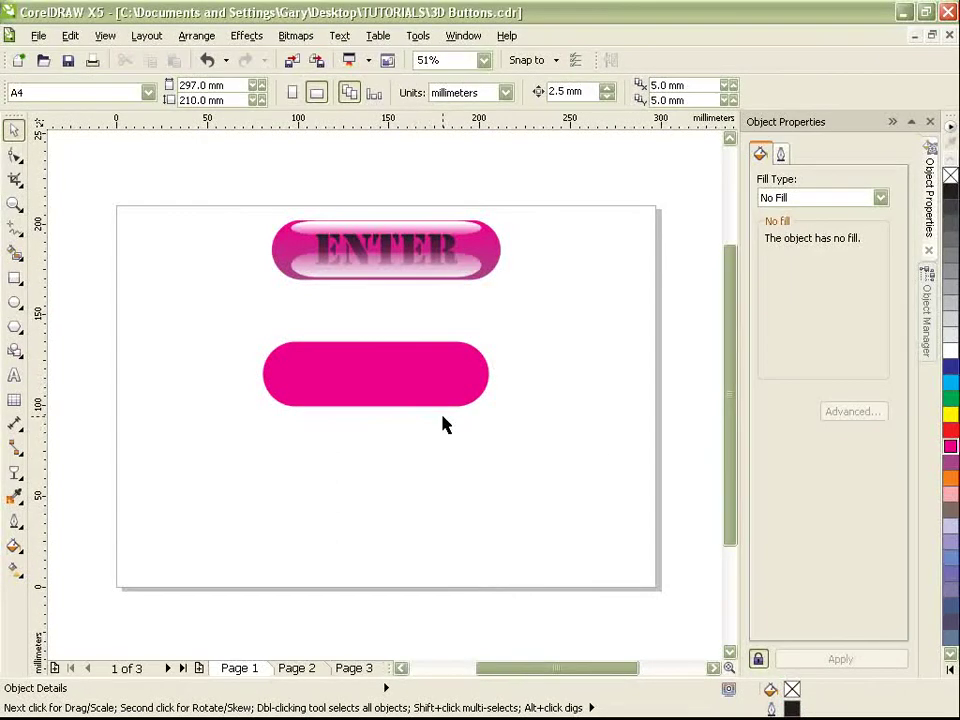
Convert the magenta pill shape to curves and move its centre to about X 144 mm, Y 130 mm.
{"action": "left_click", "coordinate": [386, 375]}
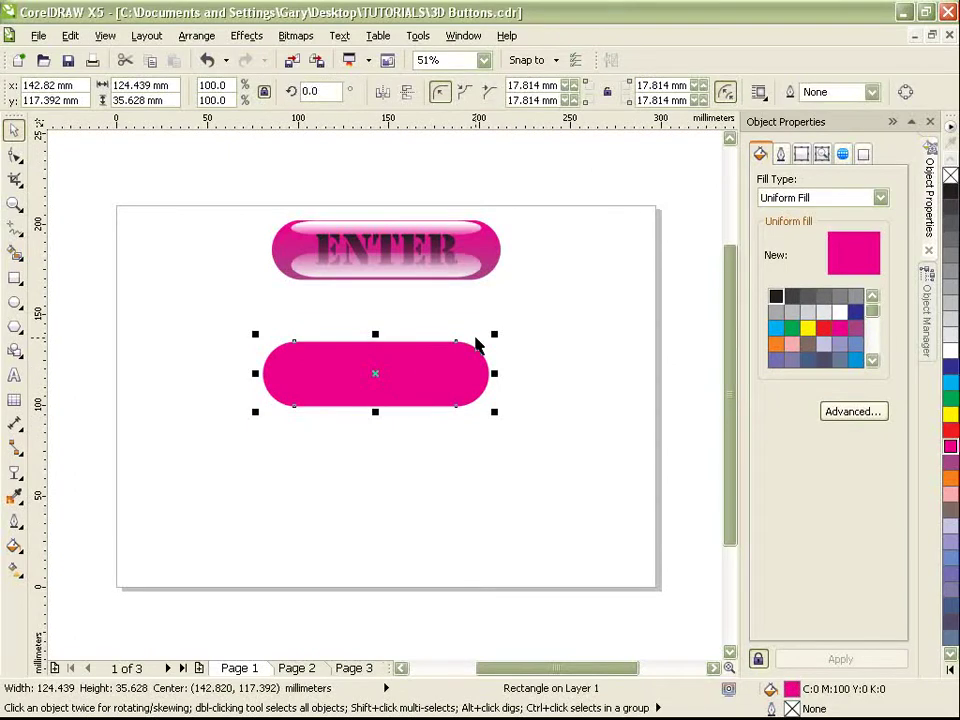
{"action": "right_click", "coordinate": [413, 362]}
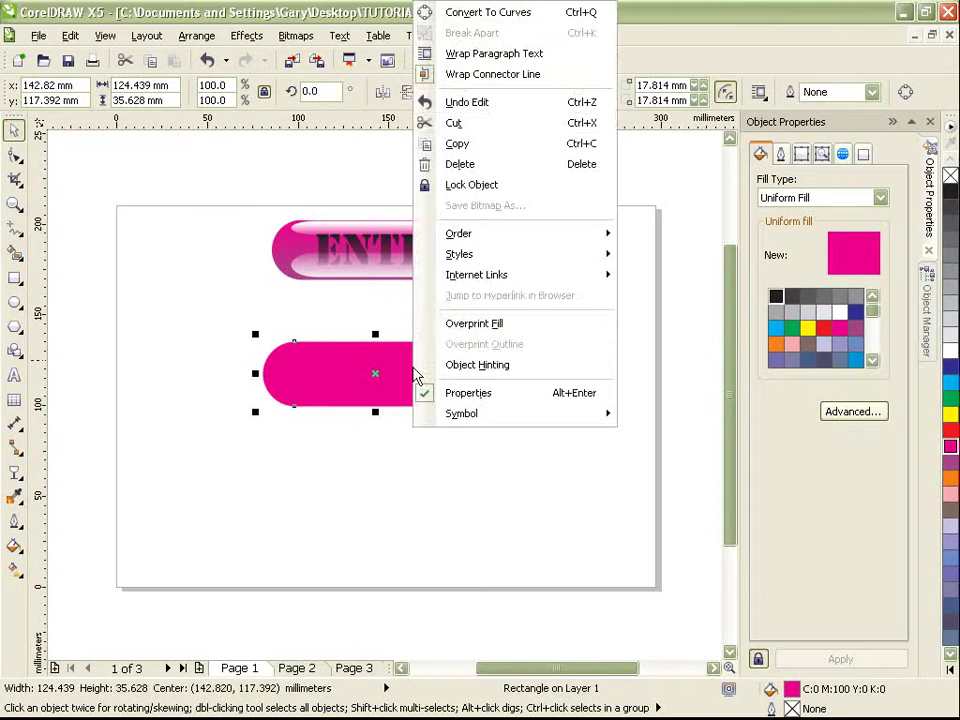
{"action": "left_click", "coordinate": [510, 13]}
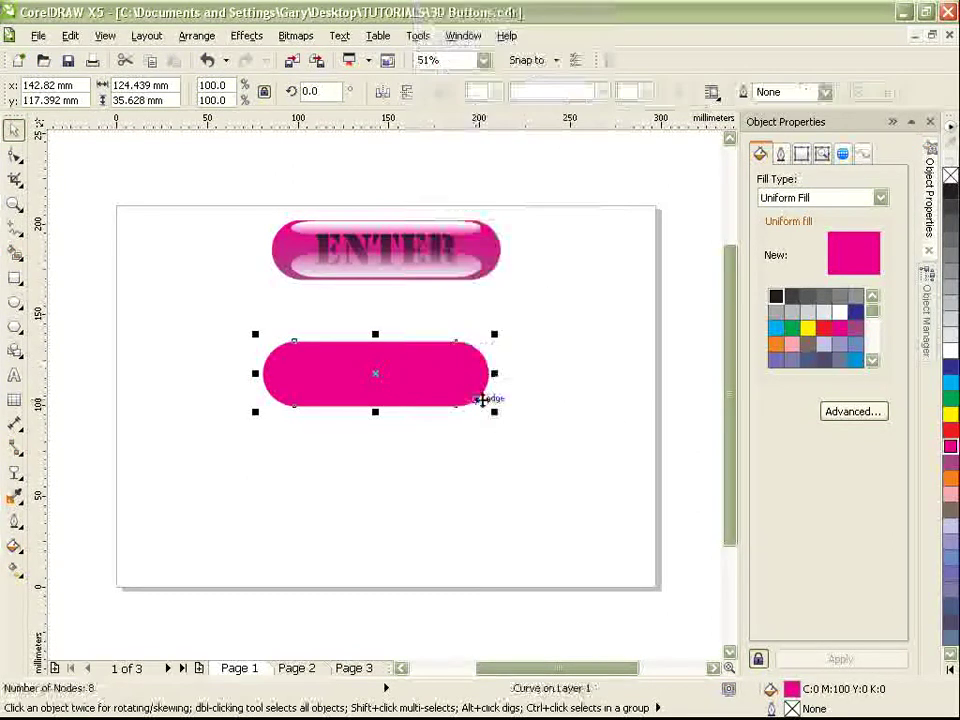
{"action": "left_click_drag", "start_coordinate": [446, 366], "coordinate": [430, 343]}
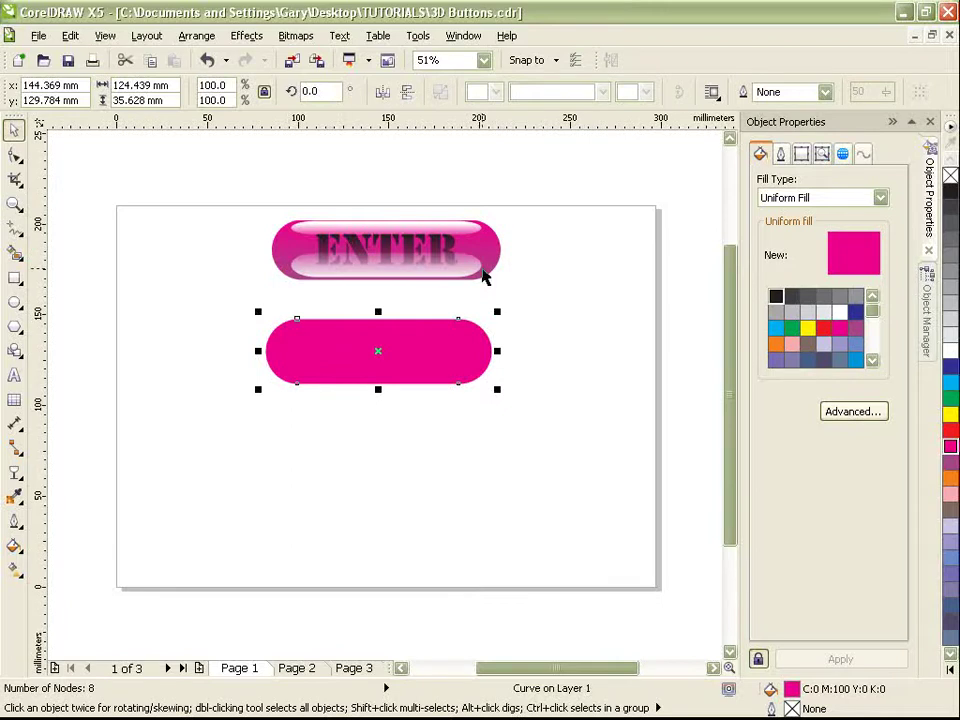
Give the pill shape a linear fountain fill running from purple to magenta.
{"action": "scroll", "coordinate": [349, 242], "scroll_direction": "up", "scroll_amount": 1}
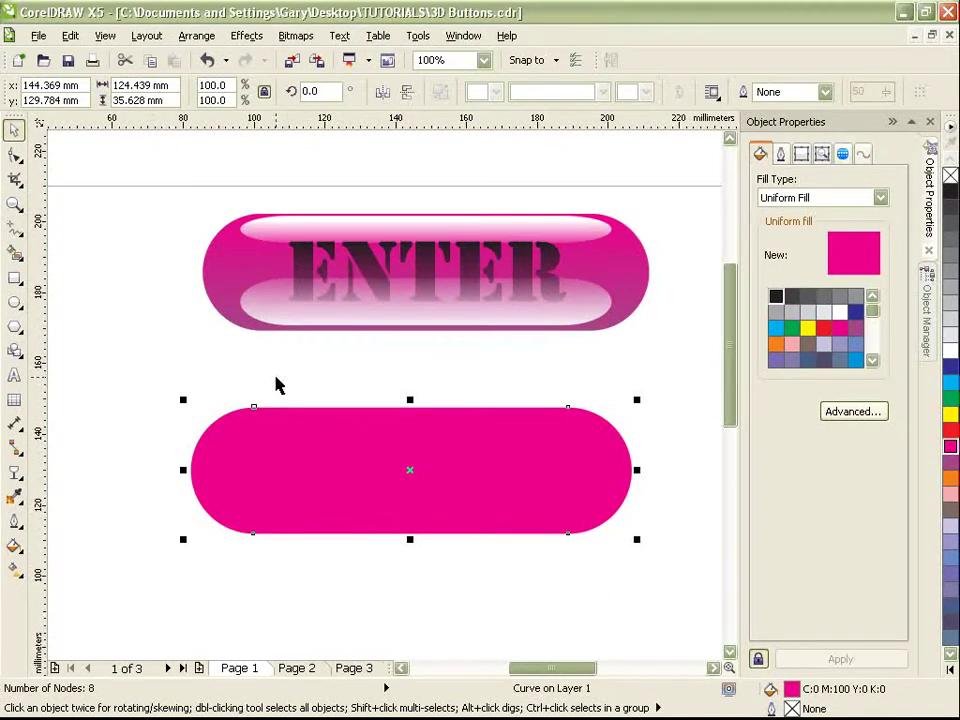
{"action": "left_click", "coordinate": [15, 578]}
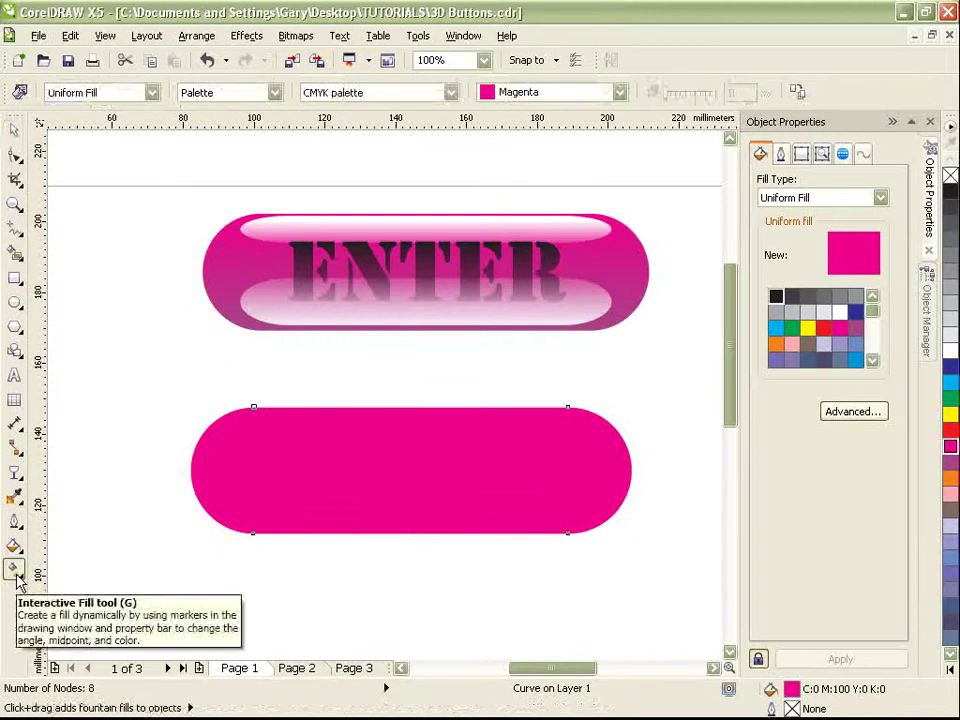
{"action": "left_click", "coordinate": [152, 93]}
{"action": "left_click", "coordinate": [102, 136]}
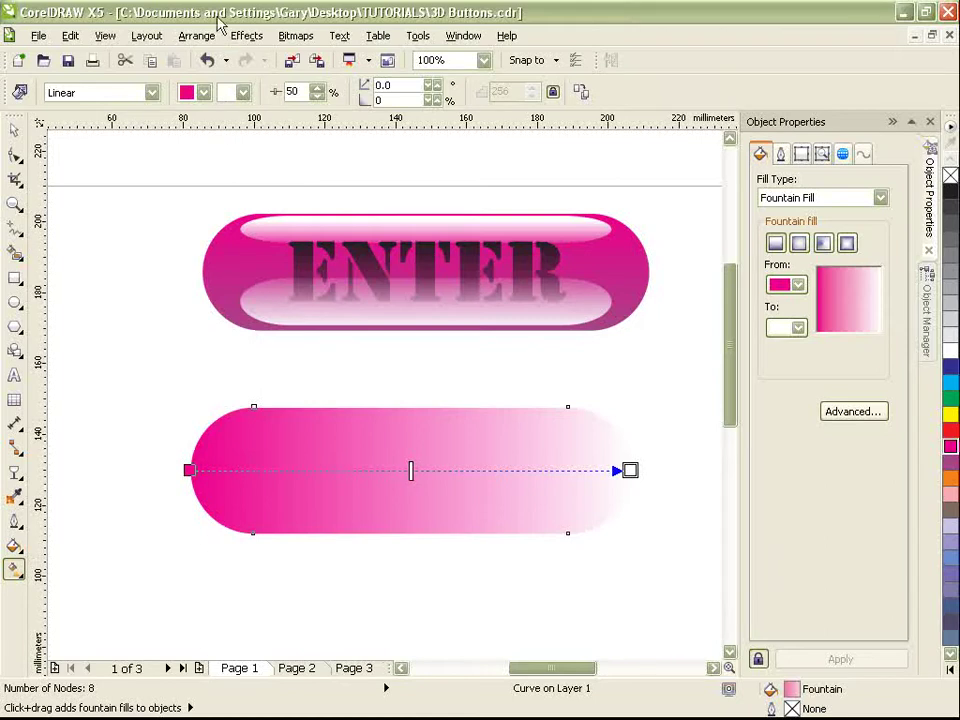
{"action": "left_click", "coordinate": [203, 93]}
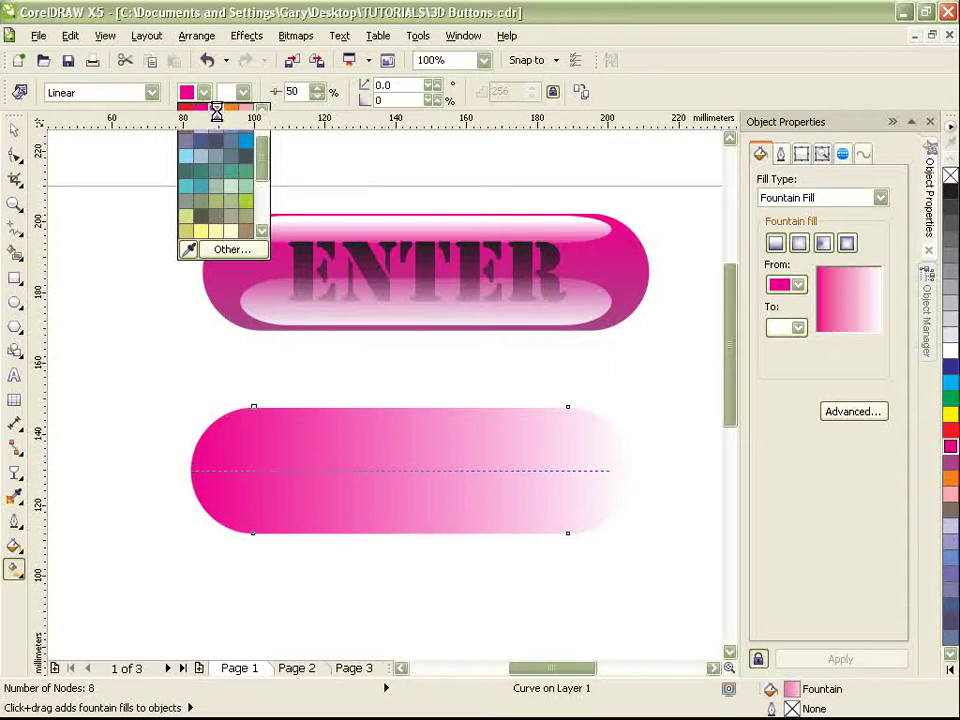
{"action": "left_click", "coordinate": [216, 112]}
{"action": "left_click", "coordinate": [243, 93]}
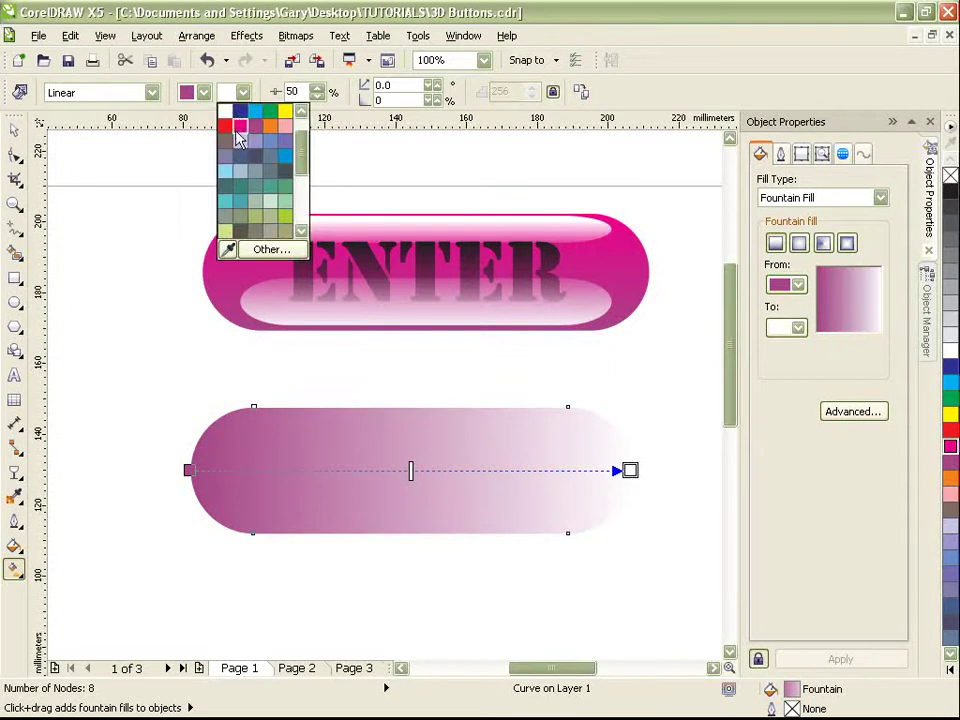
{"action": "left_click", "coordinate": [240, 124]}
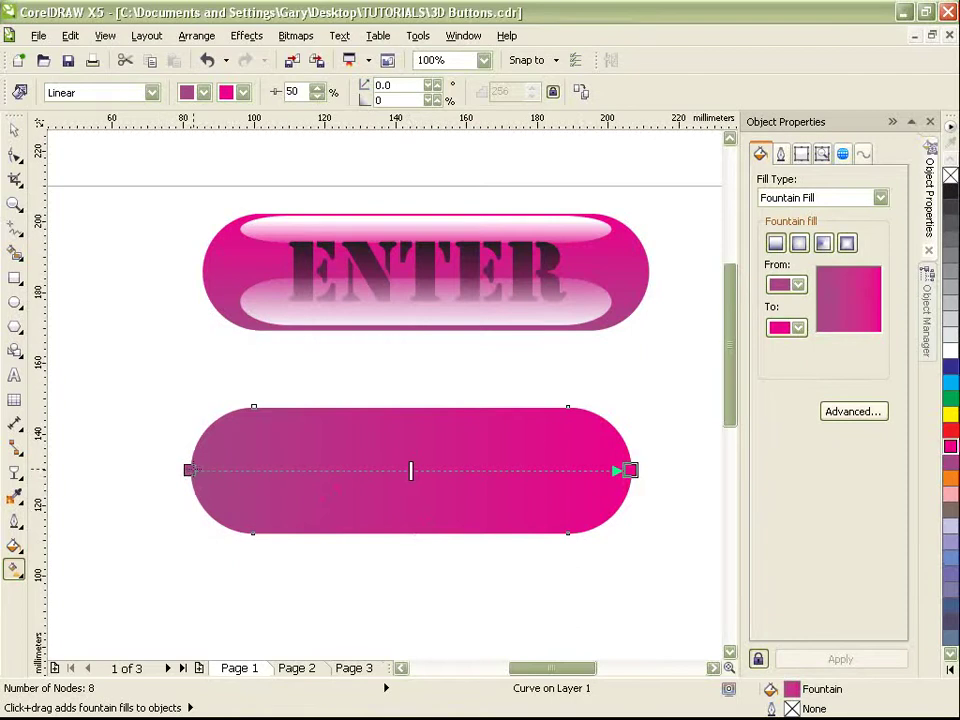
Turn the pill's gradient vertical, with purple starting at its lower edge and magenta ending at its upper edge.
{"action": "left_click_drag", "start_coordinate": [189, 469], "coordinate": [409, 533]}
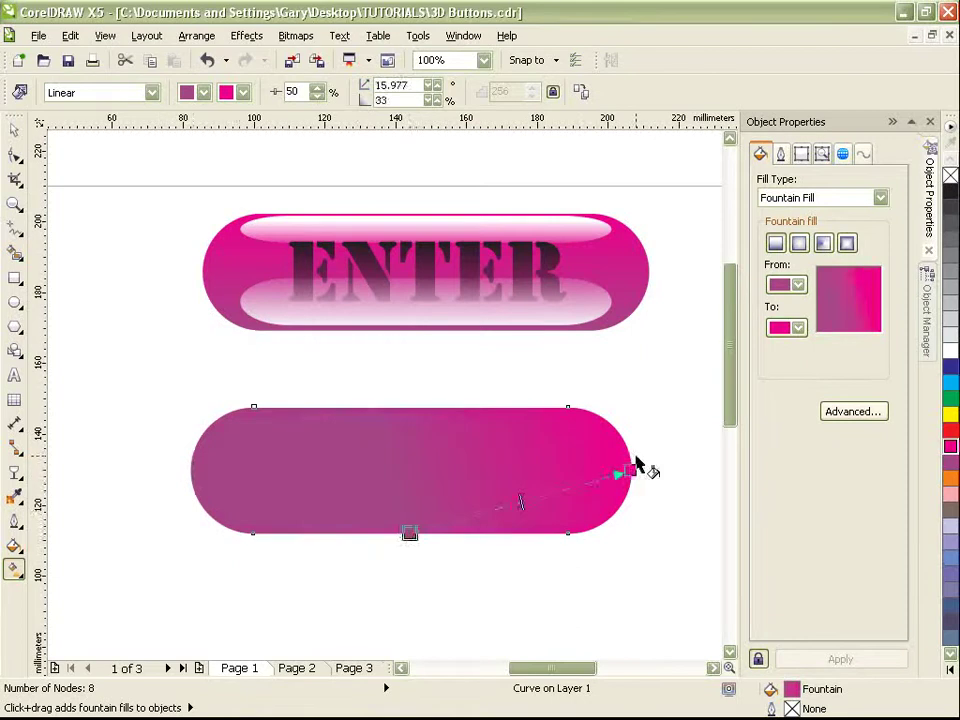
{"action": "left_click_drag", "start_coordinate": [626, 469], "coordinate": [407, 402]}
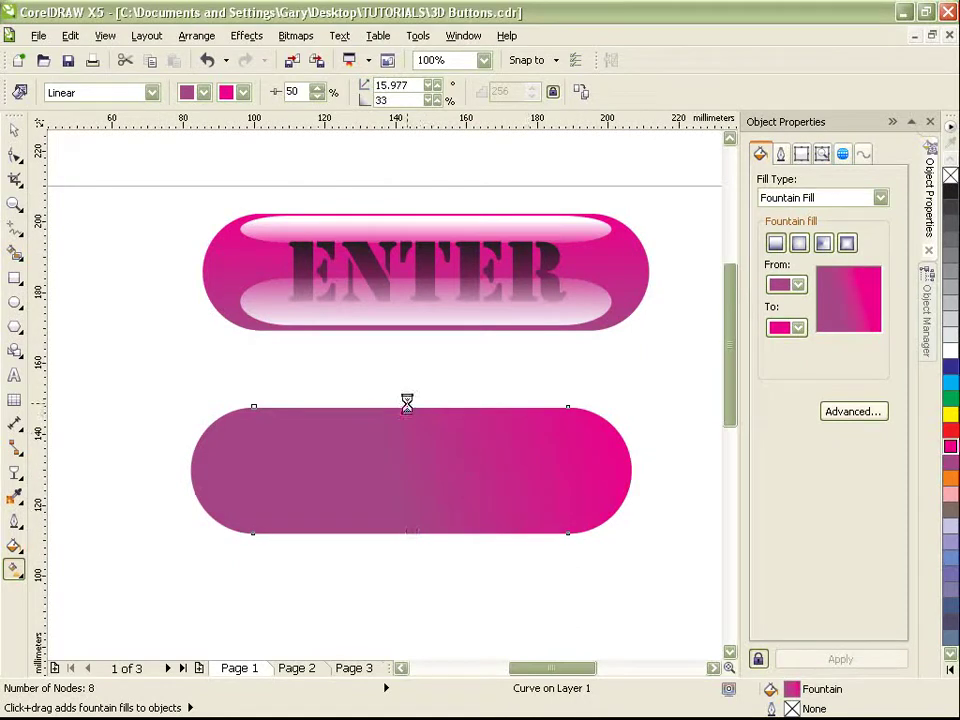
{"action": "left_click", "coordinate": [13, 130]}
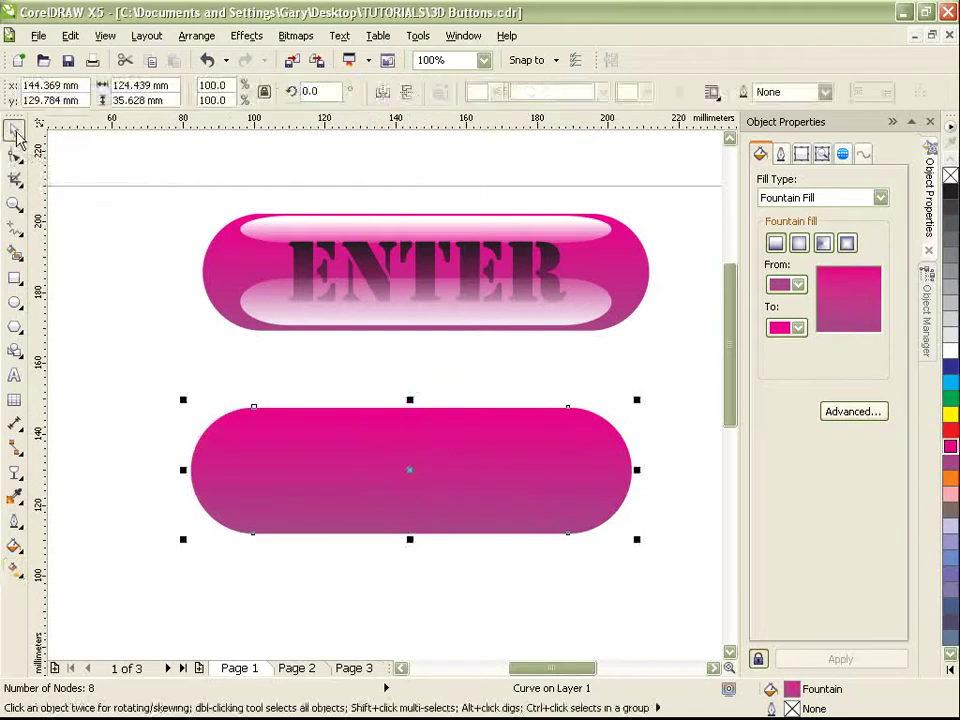
{"action": "left_click", "coordinate": [178, 356]}
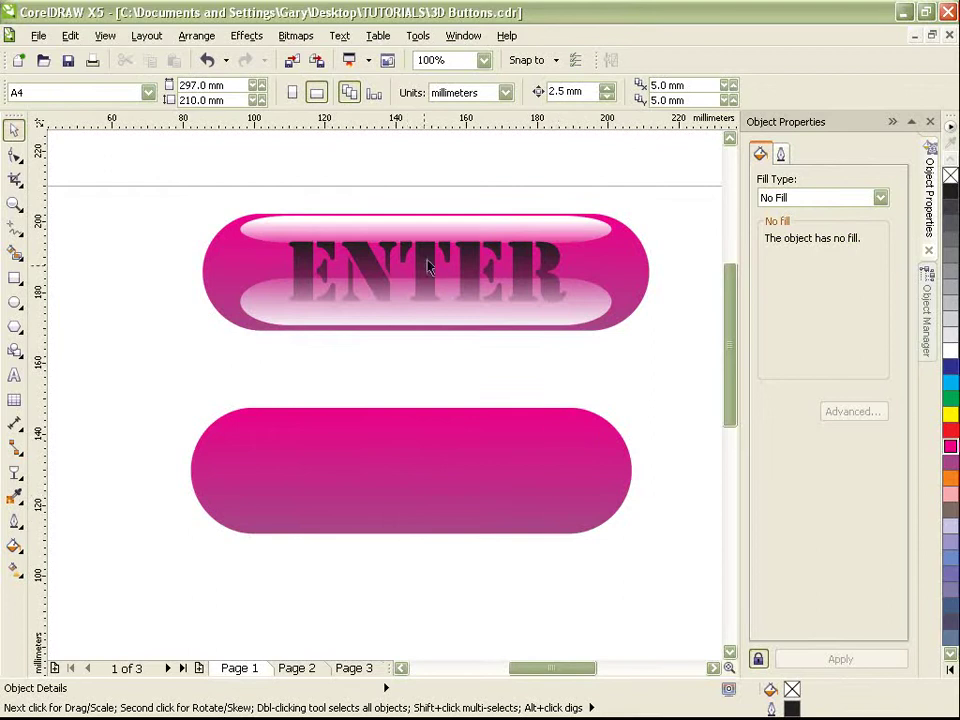
Copy the gradient pill in place, fill the copy white, and flatten it into a thin strip along the pill's upper edge.
{"action": "left_click", "coordinate": [439, 476]}
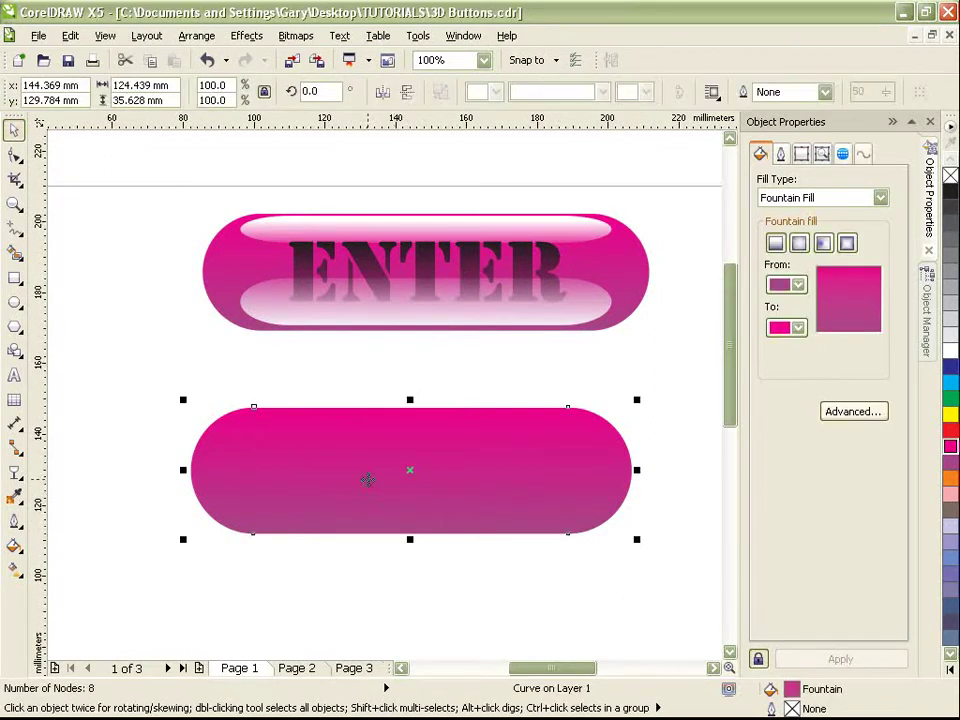
{"action": "left_click", "coordinate": [151, 62]}
{"action": "left_click", "coordinate": [172, 64]}
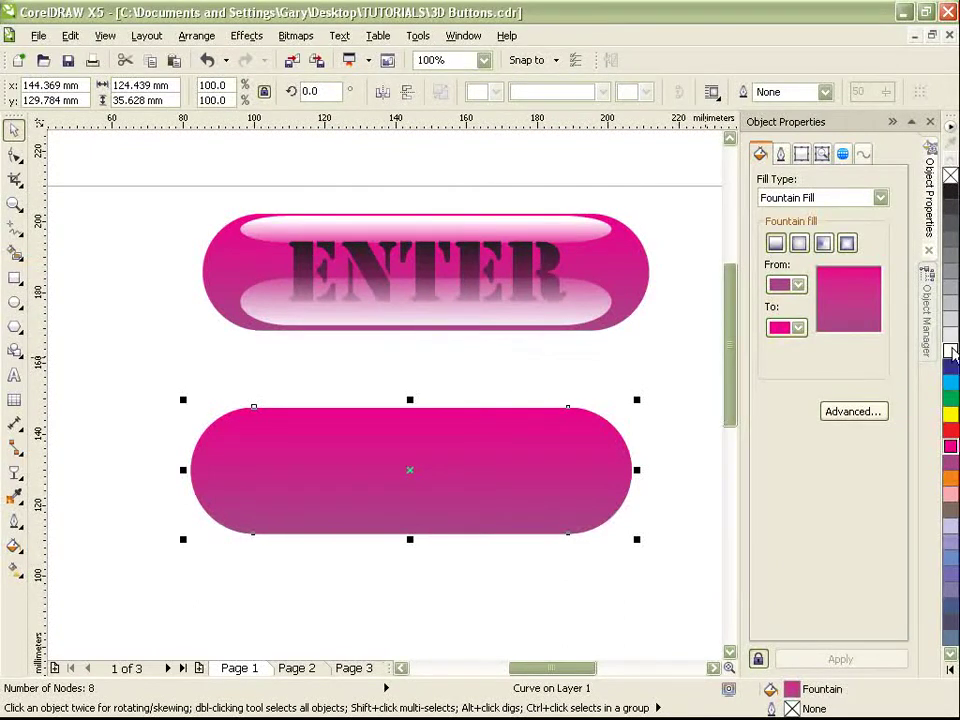
{"action": "left_click", "coordinate": [950, 350]}
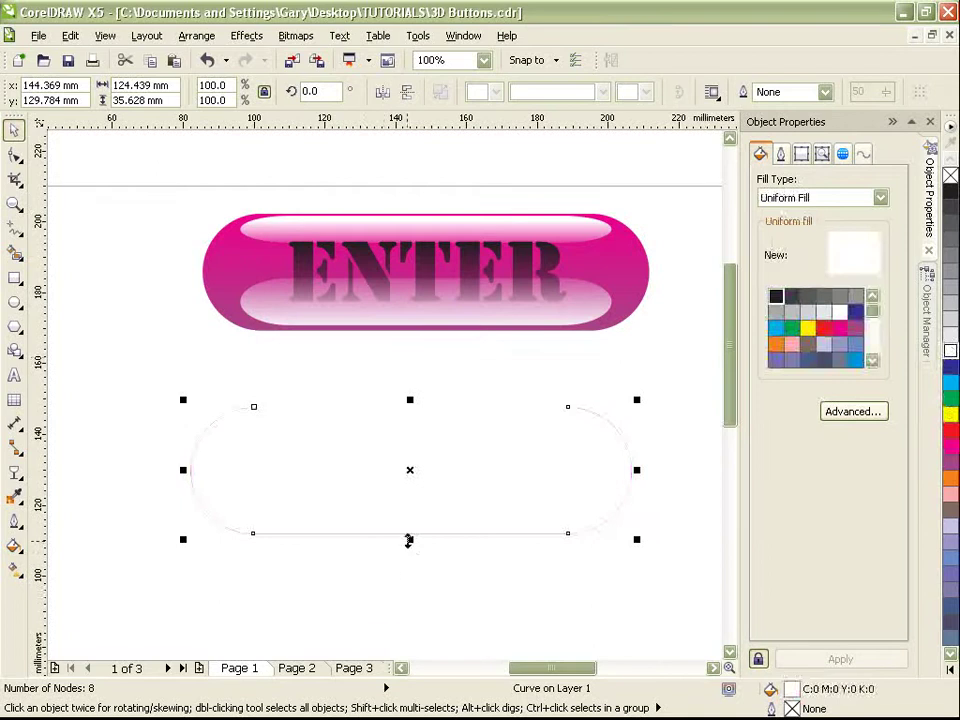
{"action": "left_click_drag", "start_coordinate": [411, 540], "coordinate": [430, 512]}
{"action": "left_click_drag", "start_coordinate": [490, 464], "coordinate": [497, 431]}
Copy the gradient pill in place, fill the copy white, flatten it to about 14 mm high, and nudge it up from the lower edge.
{"action": "left_click", "coordinate": [451, 486]}
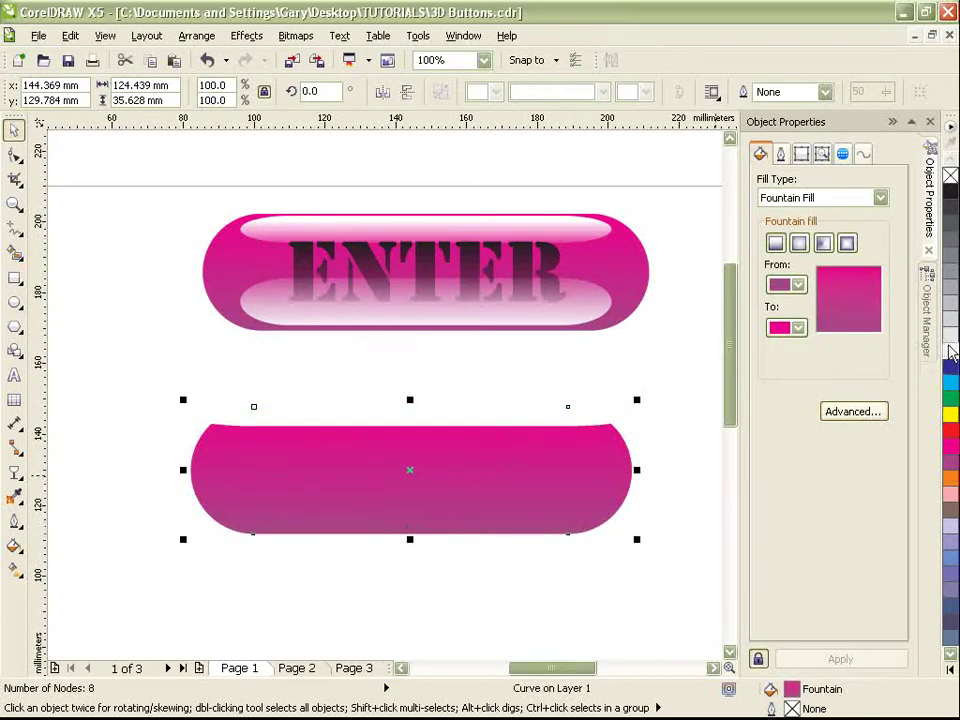
{"action": "left_click", "coordinate": [950, 351]}
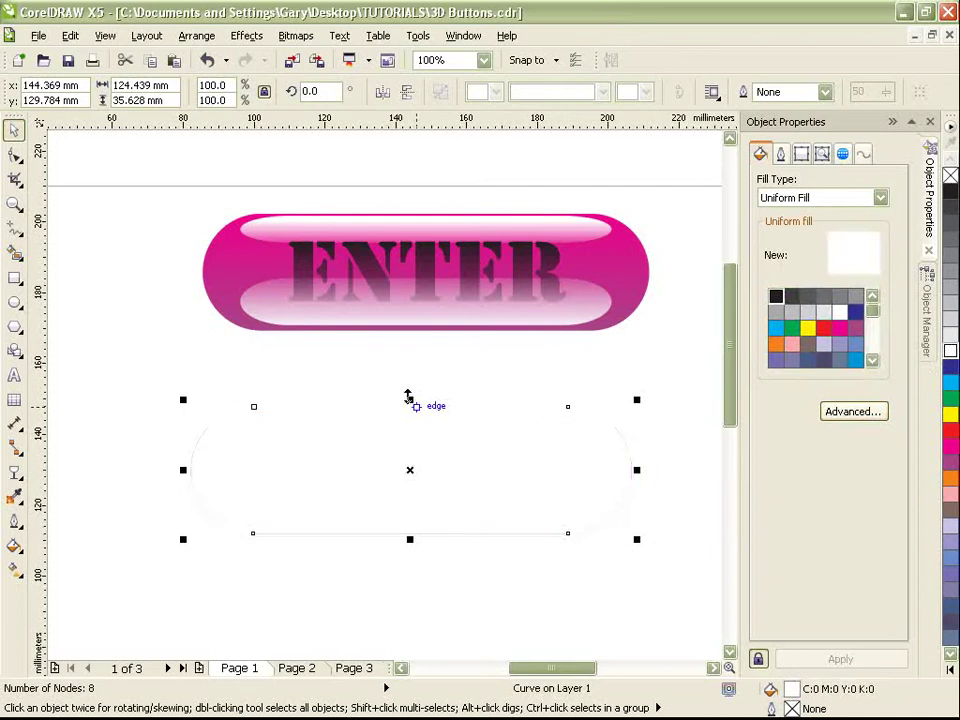
{"action": "left_click_drag", "start_coordinate": [408, 398], "coordinate": [424, 473]}
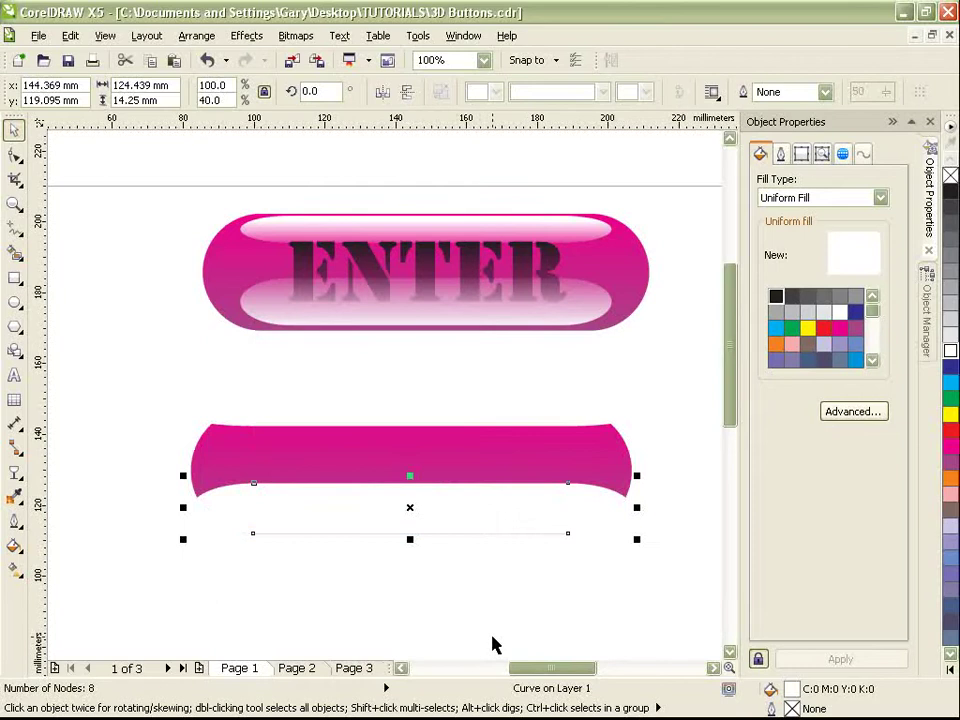
{"action": "key", "text": "Up"}
Nudge the upper white strip down from the pill's edge and narrow both white strips about their centre to about 97 mm wide.
{"action": "left_click_drag", "start_coordinate": [540, 455], "coordinate": [381, 407]}
{"action": "key", "text": "Down"}
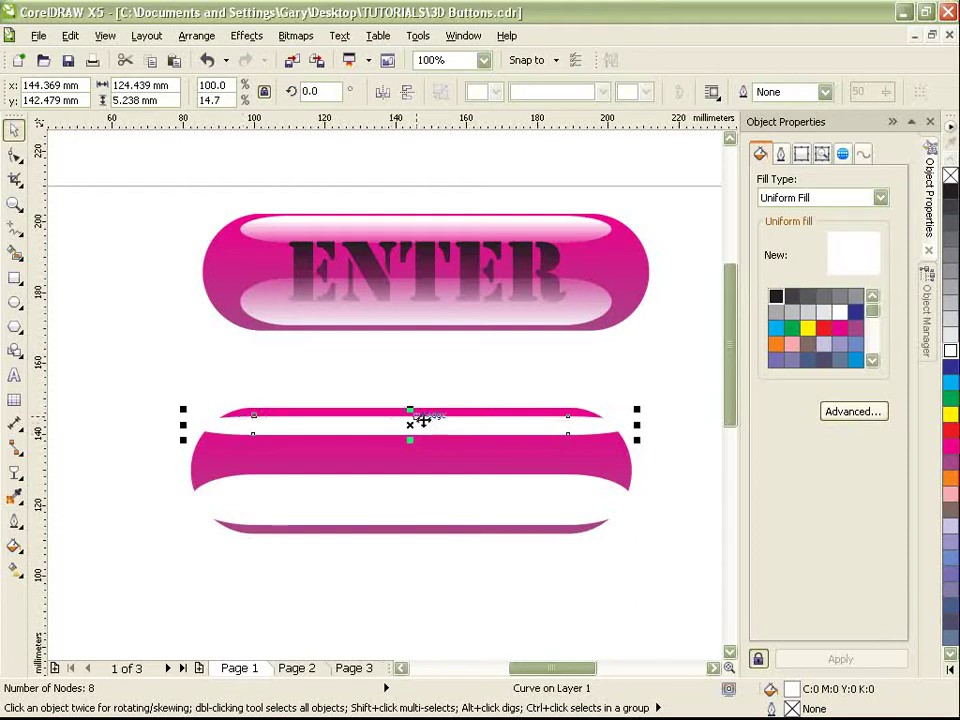
{"action": "left_click", "coordinate": [463, 502], "text": "shift"}
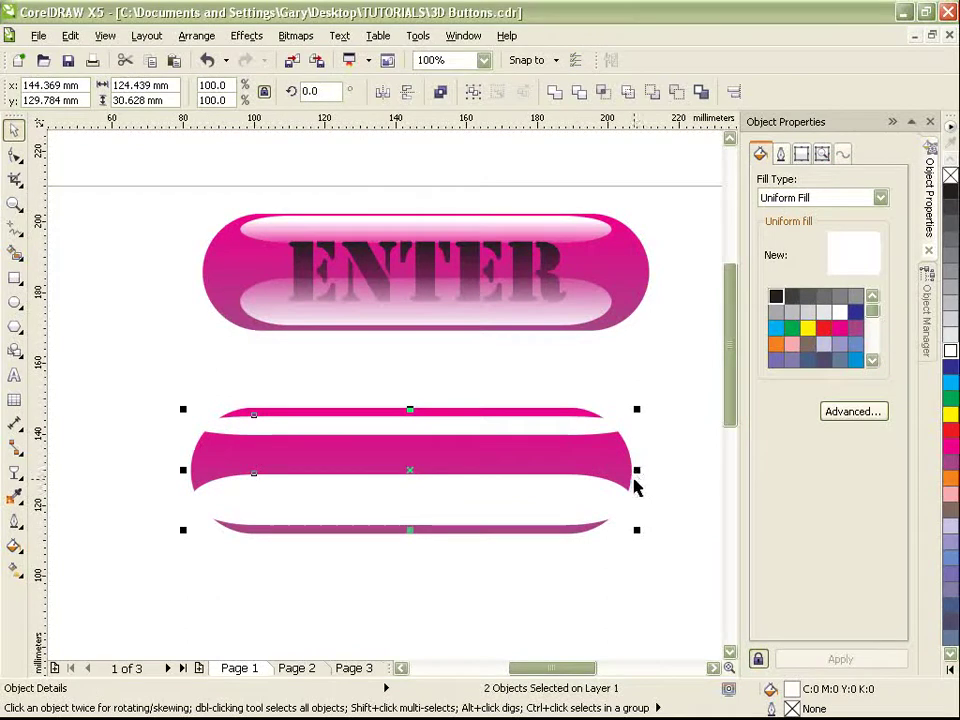
{"action": "left_click_drag", "start_coordinate": [636, 470], "coordinate": [589, 466]}
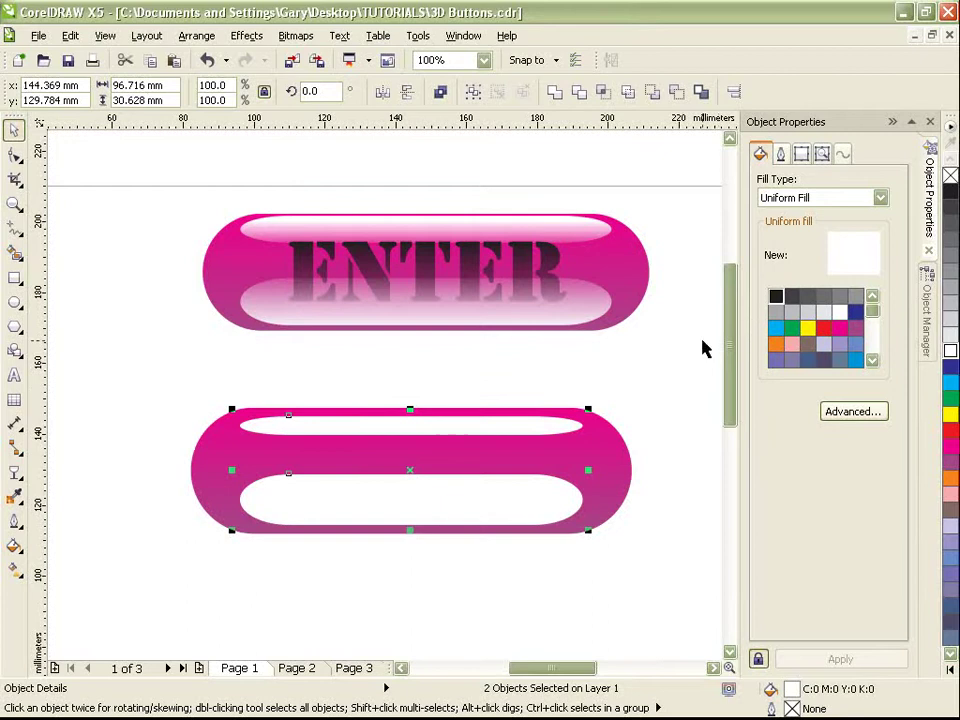
{"action": "left_click", "coordinate": [624, 392]}
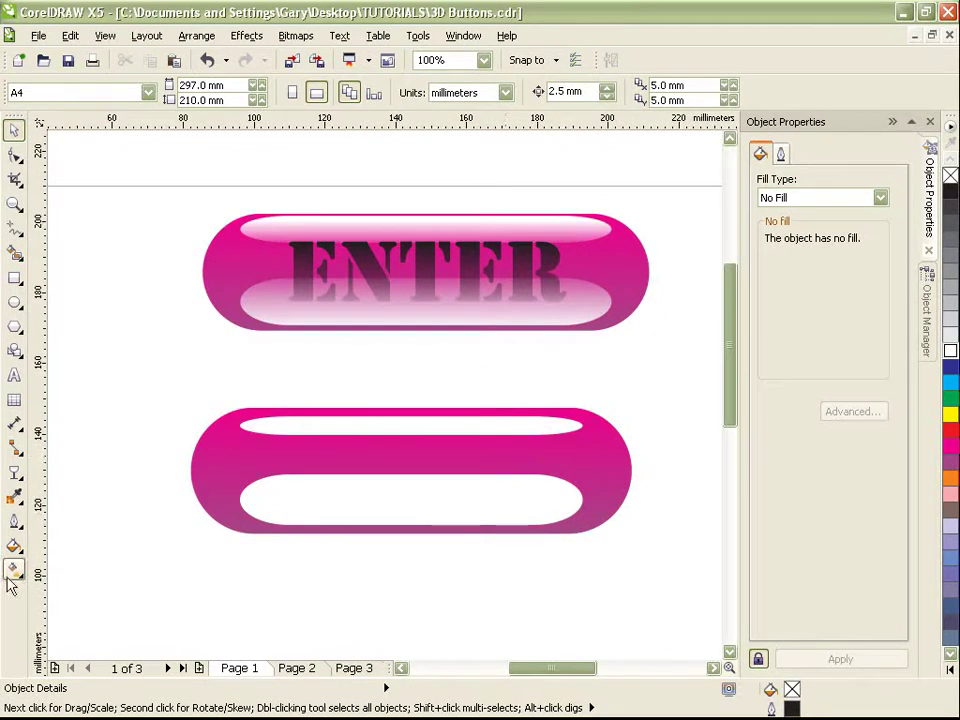
Apply a linear transparency to the upper white strip, fading from opaque at its upper edge to transparent at its lower edge.
{"action": "left_click", "coordinate": [16, 478]}
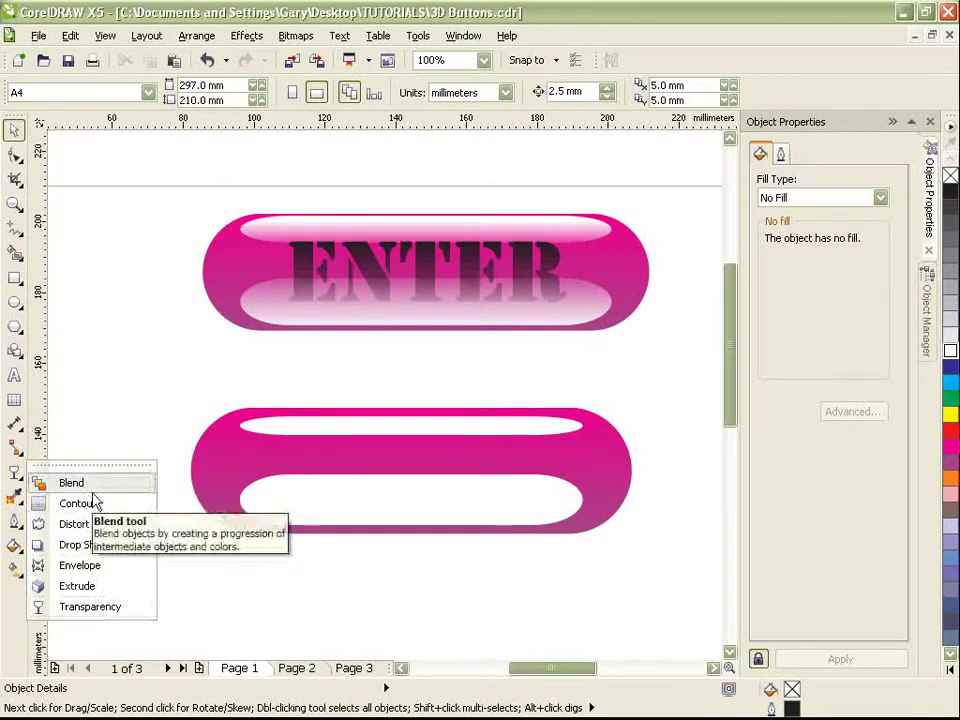
{"action": "left_click", "coordinate": [100, 608]}
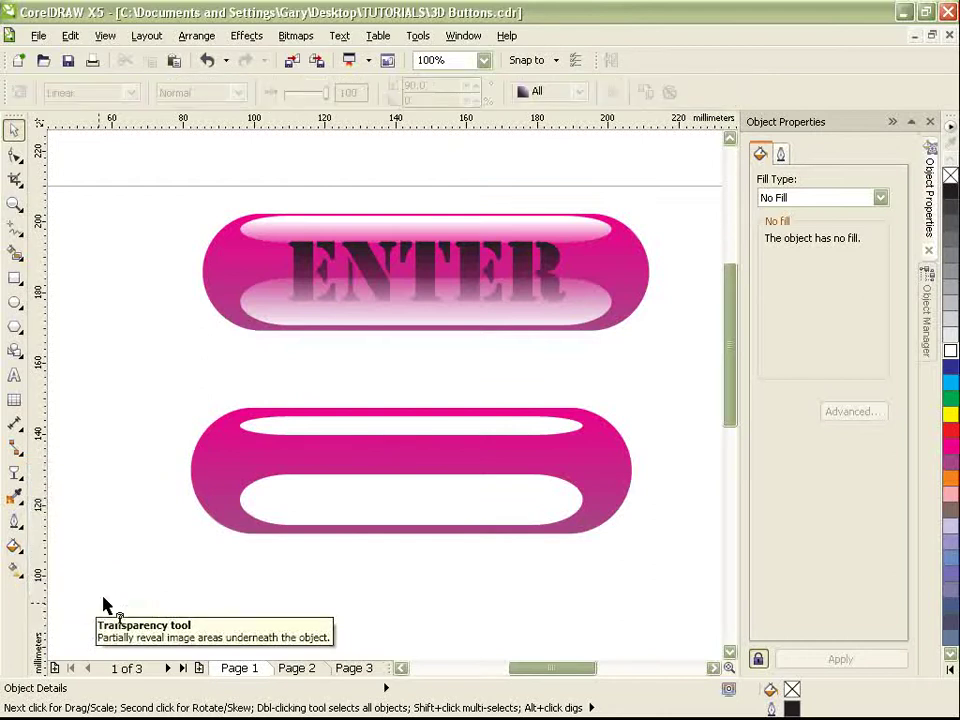
{"action": "left_click", "coordinate": [411, 433]}
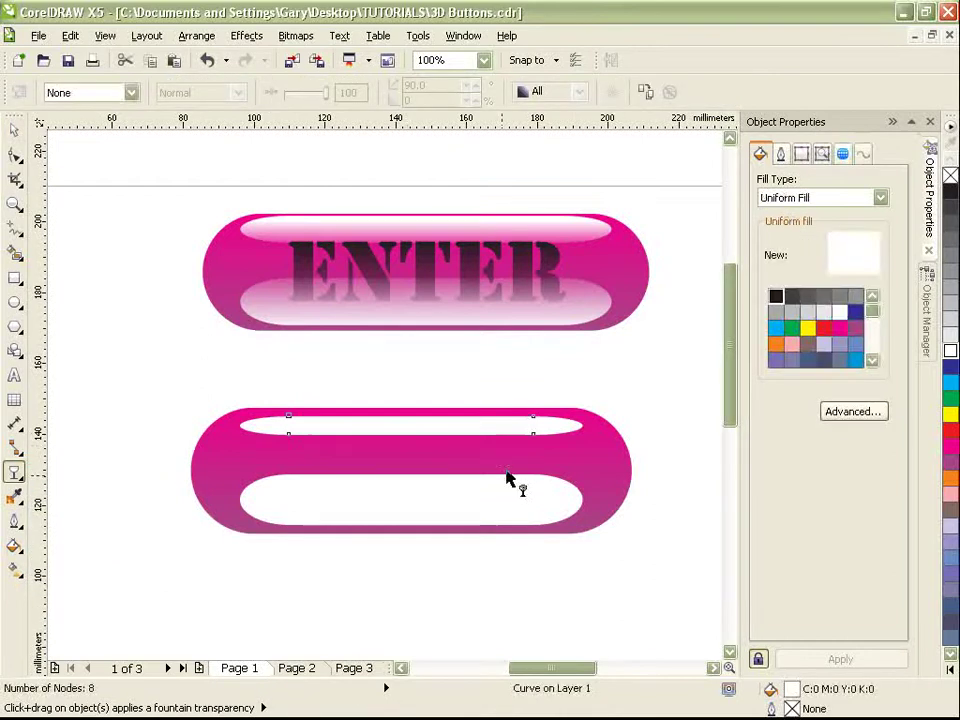
{"action": "scroll", "coordinate": [422, 435], "scroll_direction": "up", "scroll_amount": 2}
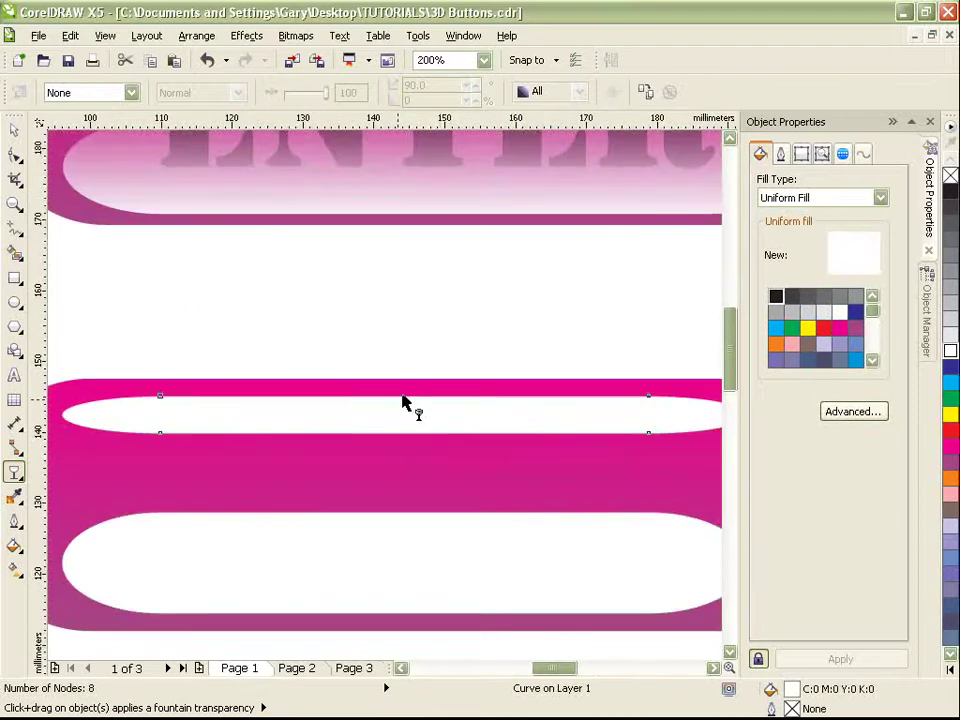
{"action": "left_click_drag", "start_coordinate": [397, 396], "coordinate": [397, 438]}
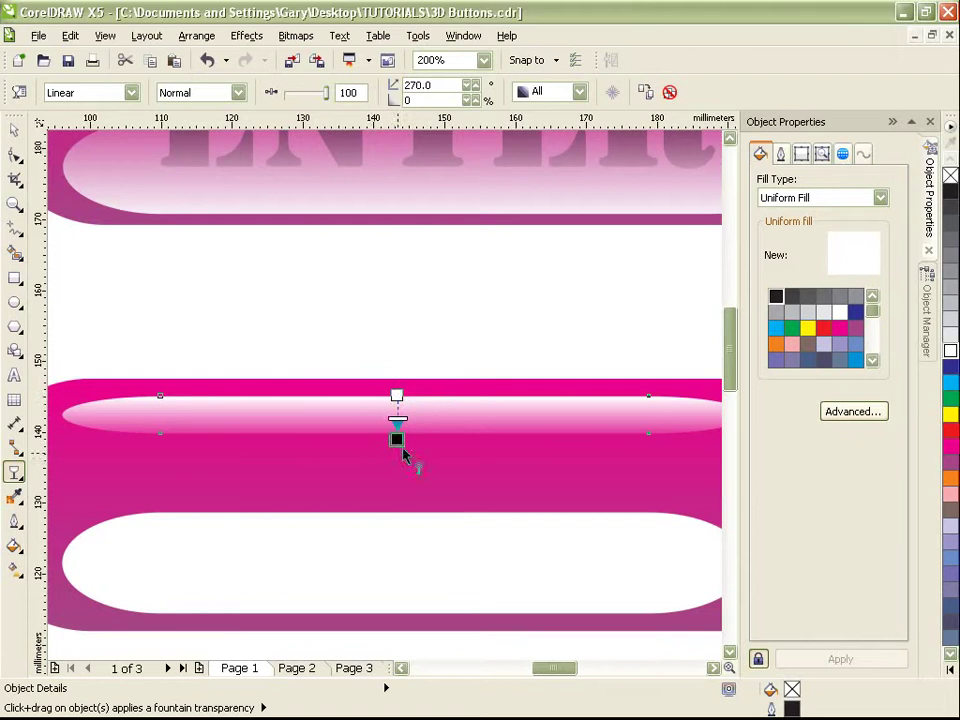
Apply a linear transparency to the lower white shape, fading from opaque at its lower edge to transparent at its upper edge.
{"action": "left_click", "coordinate": [428, 577]}
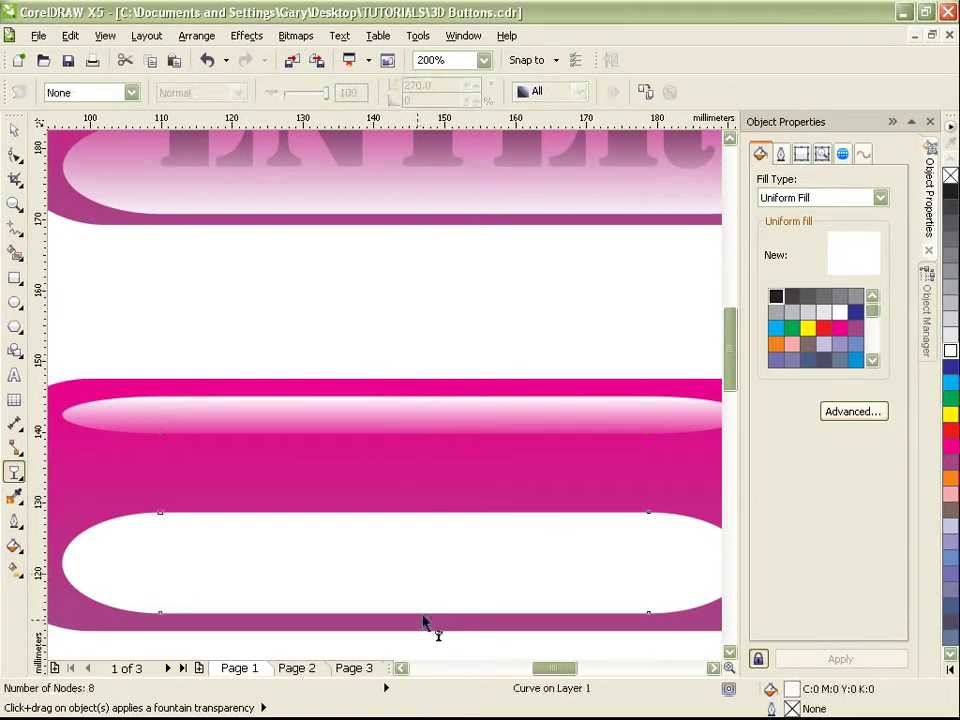
{"action": "left_click_drag", "start_coordinate": [412, 622], "coordinate": [428, 510]}
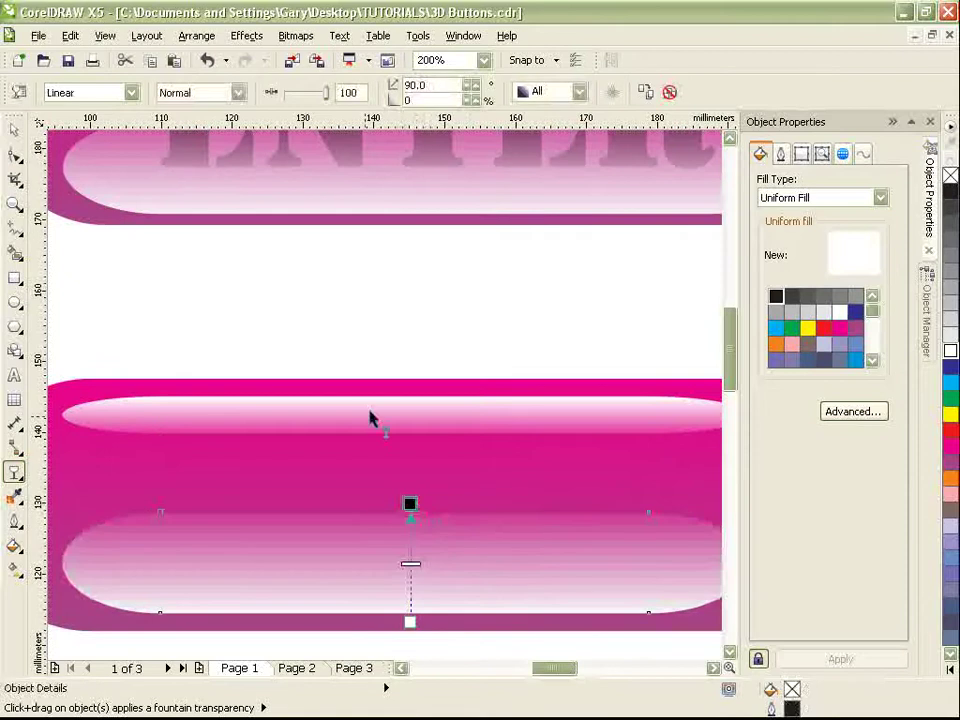
{"action": "scroll", "coordinate": [445, 455], "scroll_direction": "down", "scroll_amount": 2}
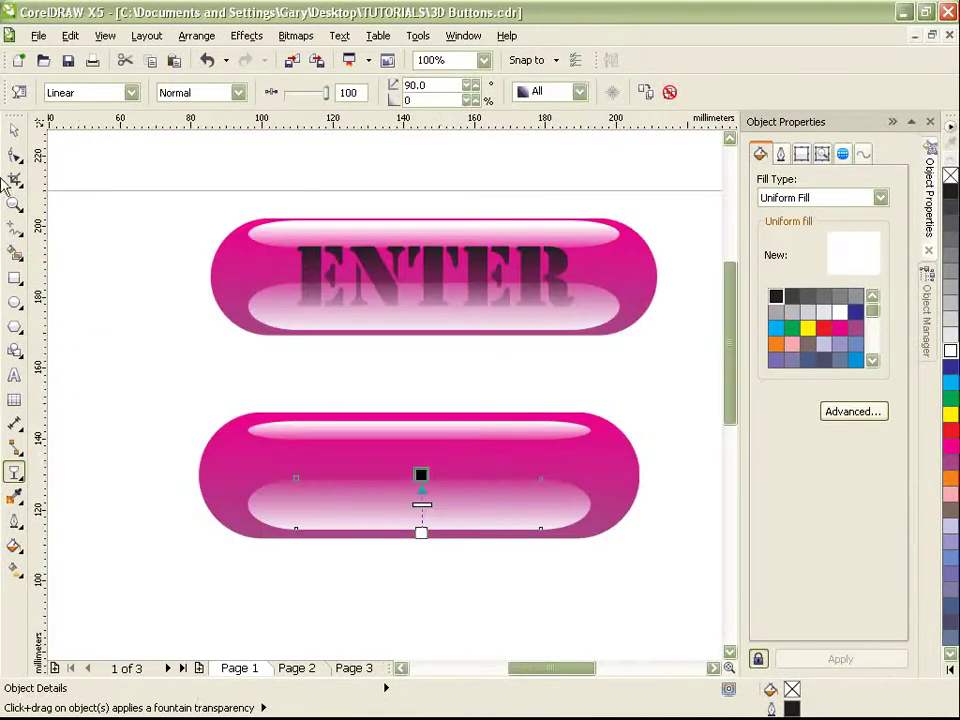
{"action": "left_click", "coordinate": [16, 131]}
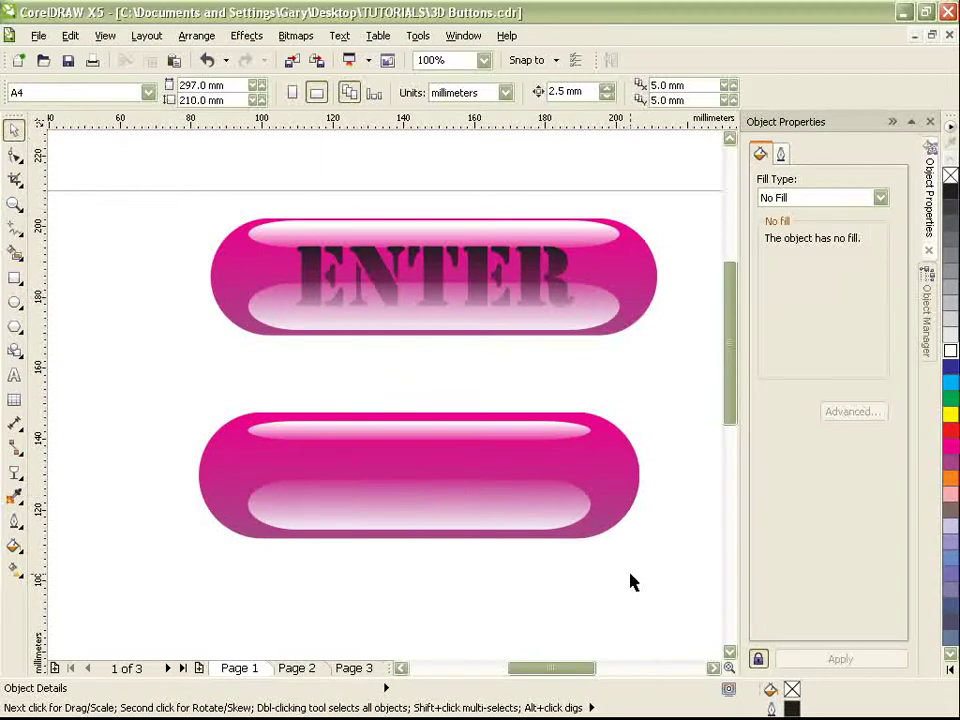
Add the artistic text "ENTER" just below the new button.
{"action": "scroll", "coordinate": [631, 582], "scroll_direction": "down", "scroll_amount": 2}
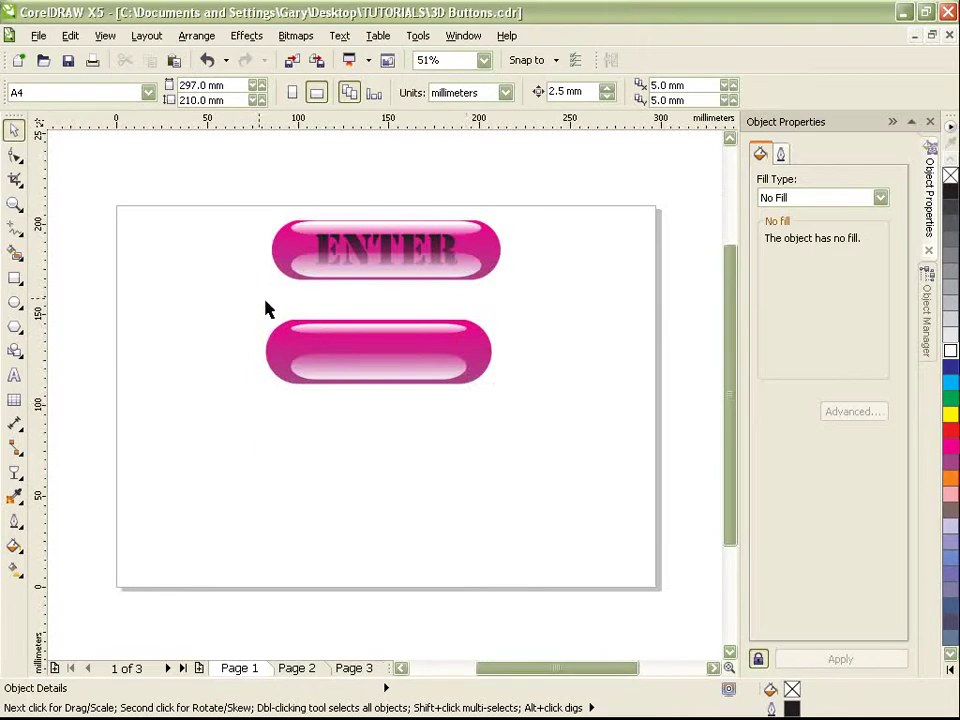
{"action": "left_click_drag", "start_coordinate": [265, 308], "coordinate": [557, 467]}
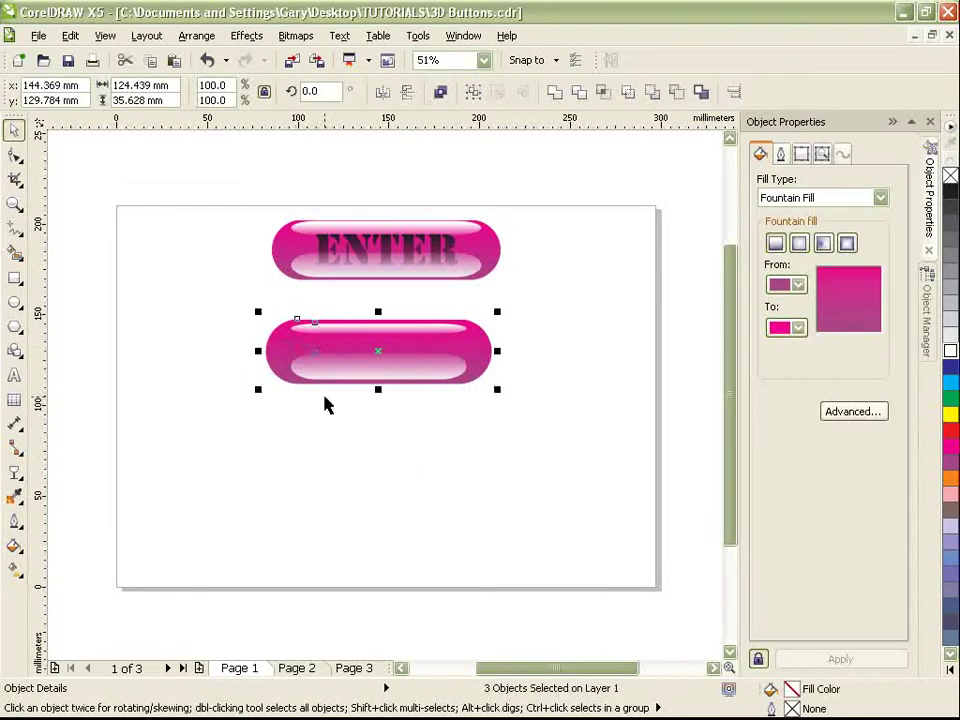
{"action": "key", "text": "shift+F2"}
{"action": "left_click", "coordinate": [315, 260]}
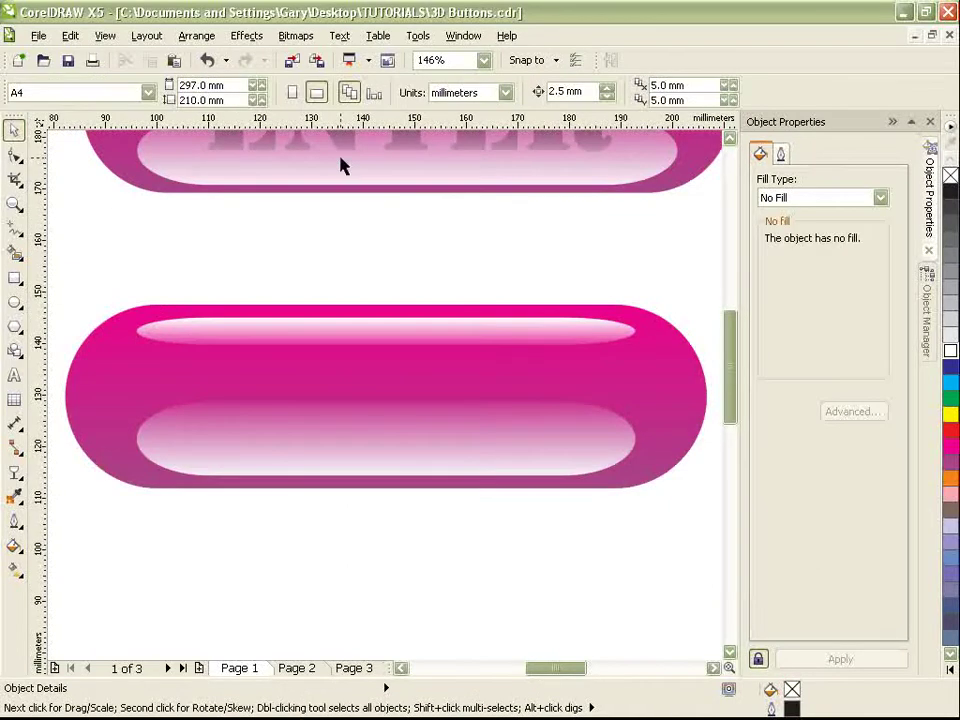
{"action": "left_click", "coordinate": [13, 377]}
{"action": "left_click", "coordinate": [231, 563]}
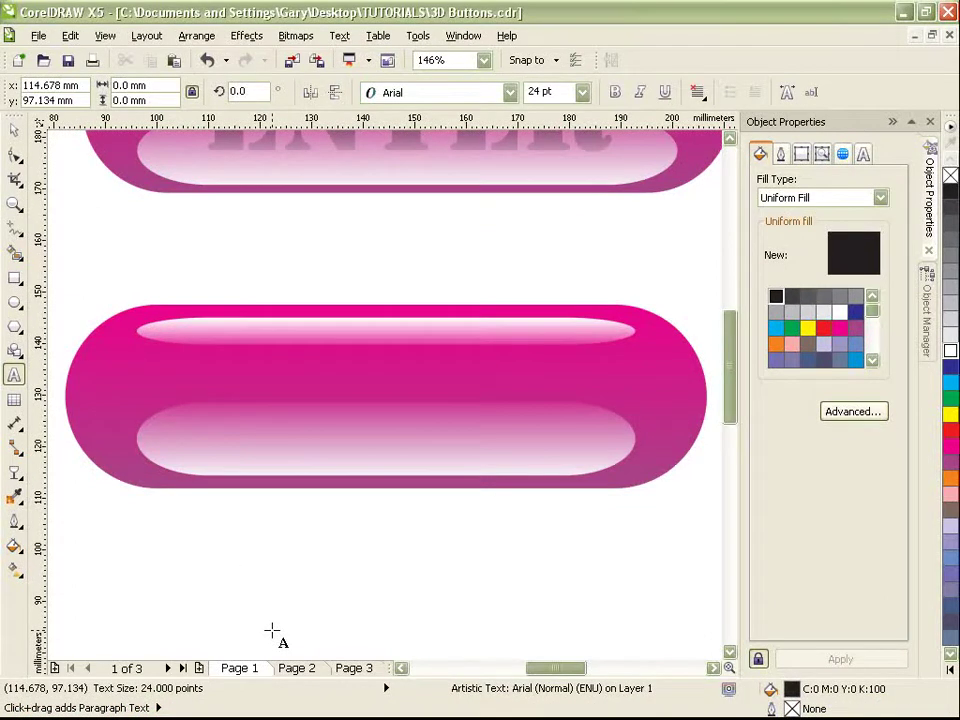
{"action": "type", "text": "ENTER"}
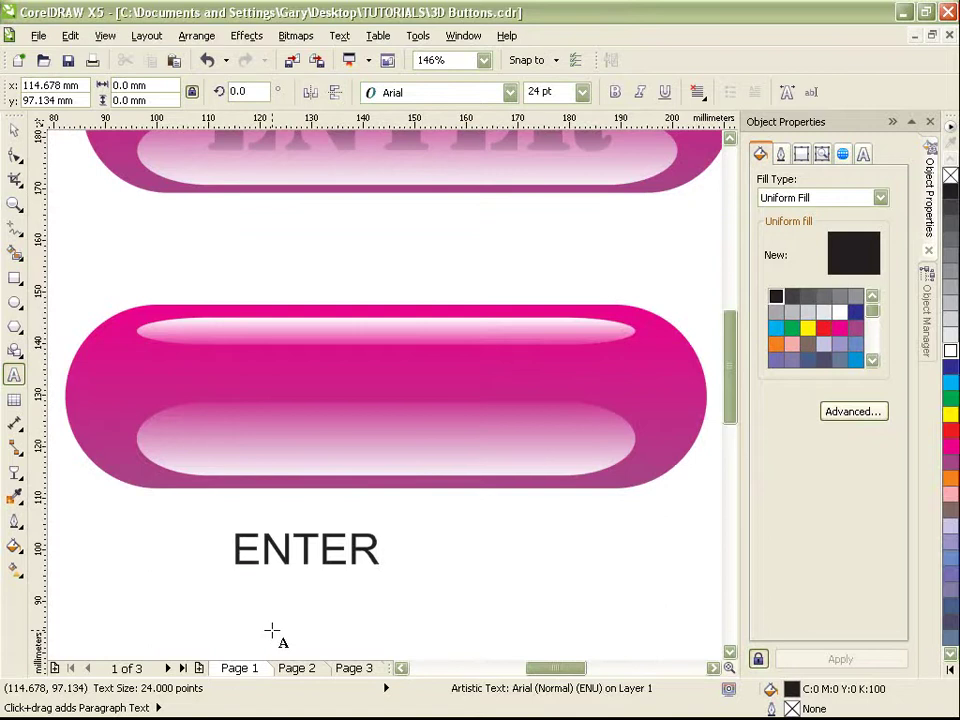
Enlarge the ENTER text to about 50.7 pt and move it to the centre of the new button.
{"action": "left_click", "coordinate": [13, 130]}
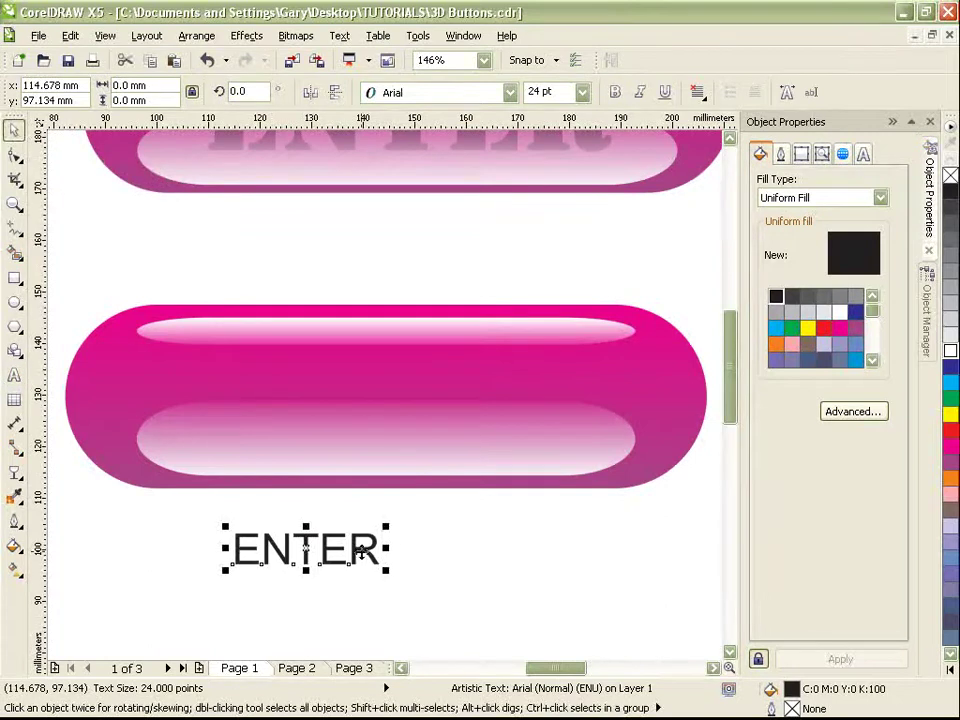
{"action": "left_click_drag", "start_coordinate": [386, 527], "coordinate": [552, 491]}
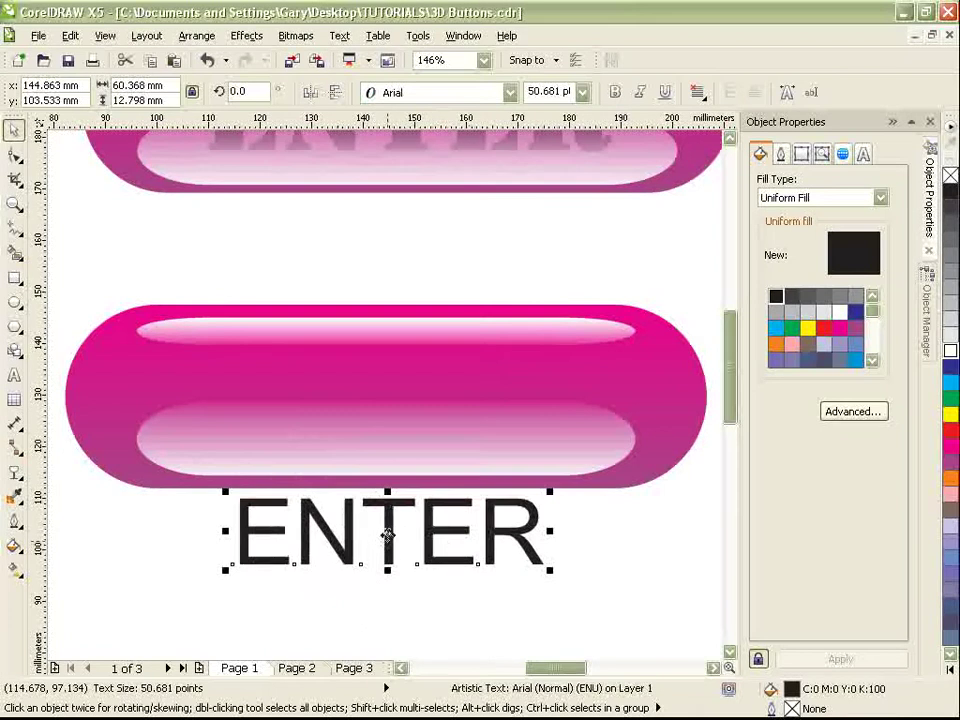
{"action": "left_click_drag", "start_coordinate": [388, 542], "coordinate": [385, 395]}
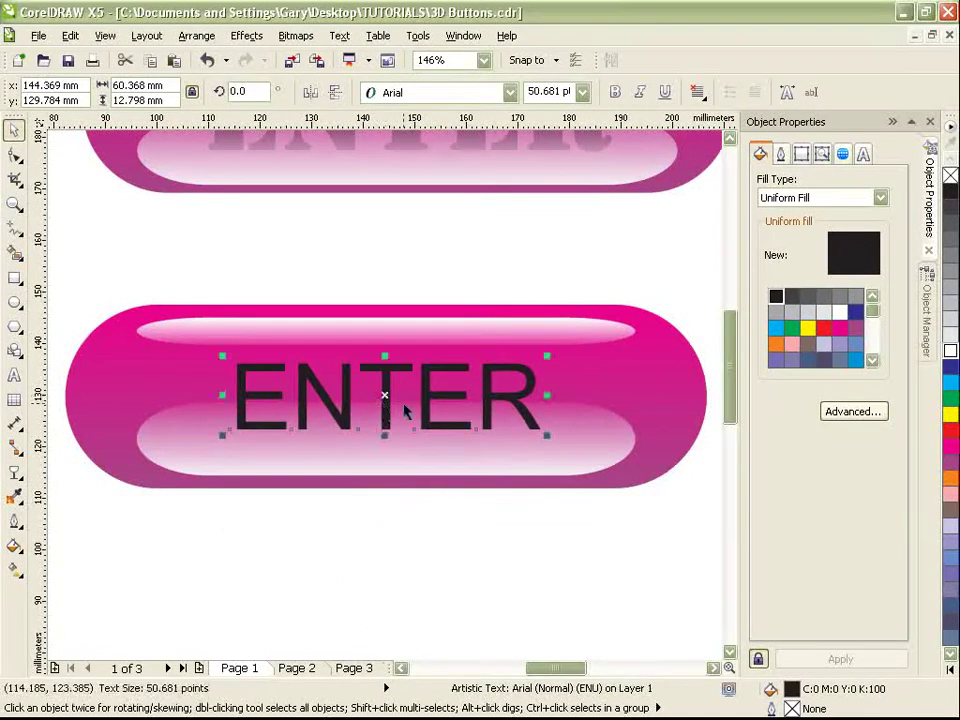
Set the ENTER text's font to Army and enlarge it about its centre to about 60 pt.
{"action": "left_click", "coordinate": [508, 100]}
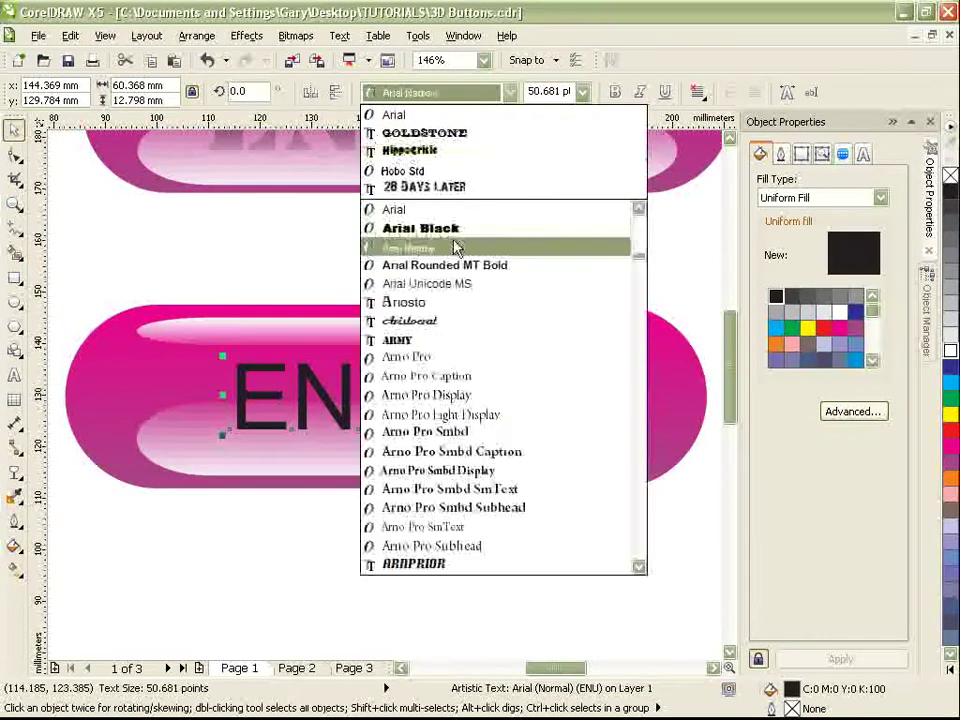
{"action": "left_click", "coordinate": [456, 229]}
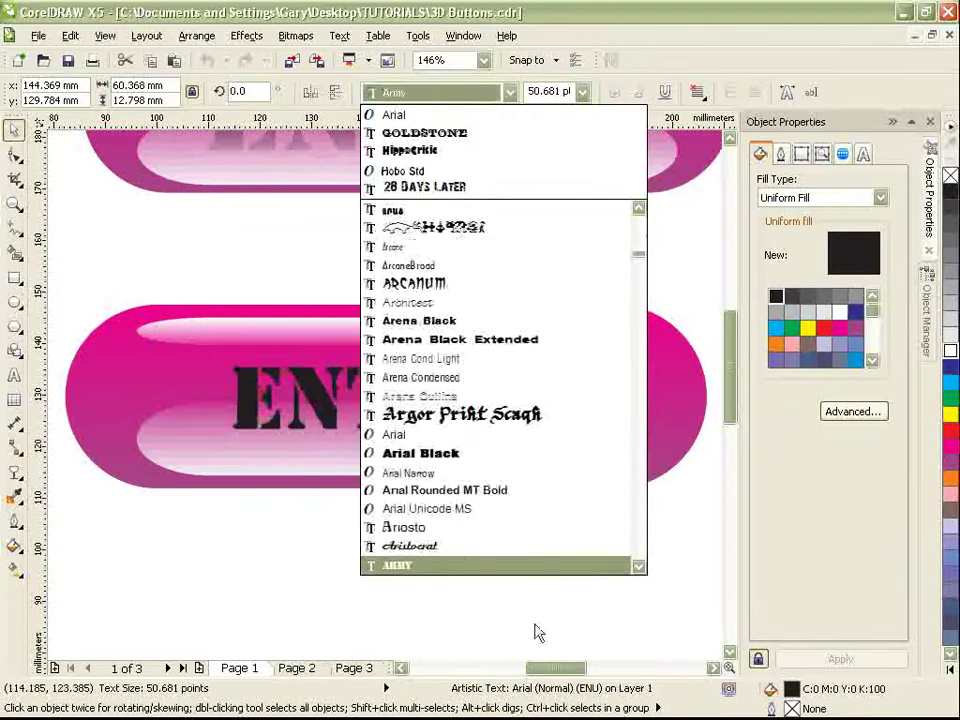
{"action": "left_click", "coordinate": [458, 565]}
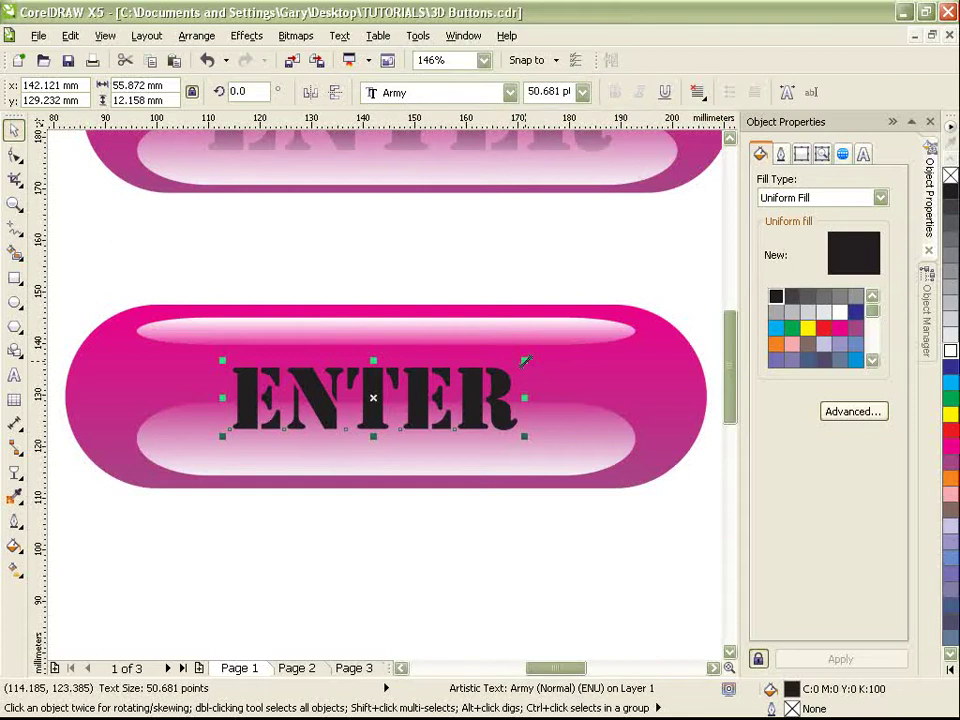
{"action": "left_click_drag", "start_coordinate": [525, 360], "coordinate": [550, 353]}
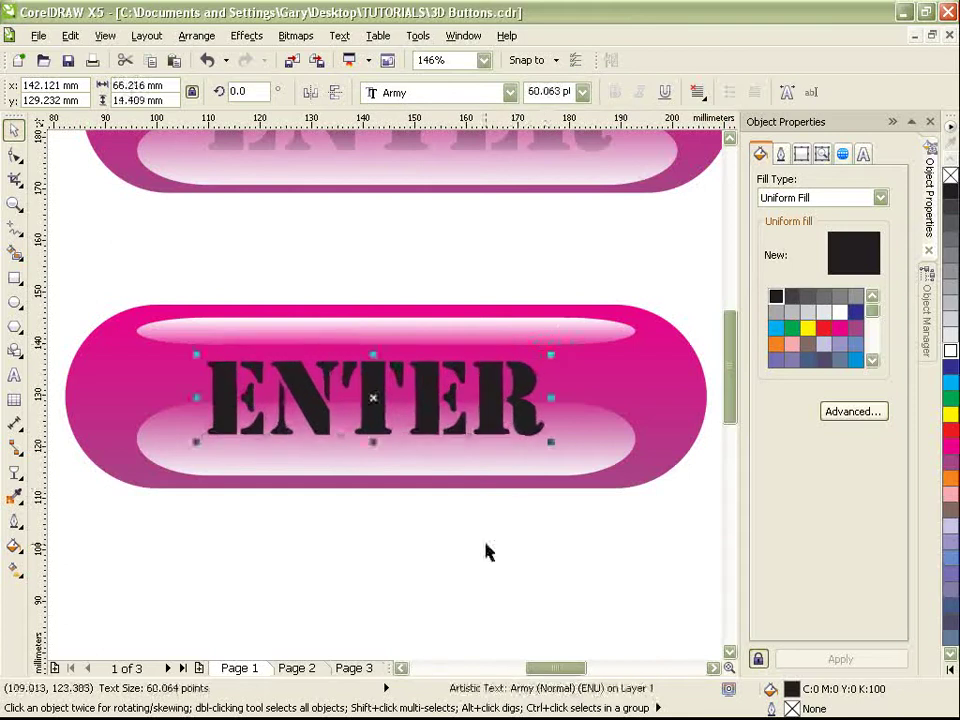
{"action": "left_click", "coordinate": [485, 551]}
Apply a vertical linear transparency to the new button's ENTER text, fading from opaque at the letter tops to transparent just below them.
{"action": "scroll", "coordinate": [557, 349], "scroll_direction": "down", "scroll_amount": 2}
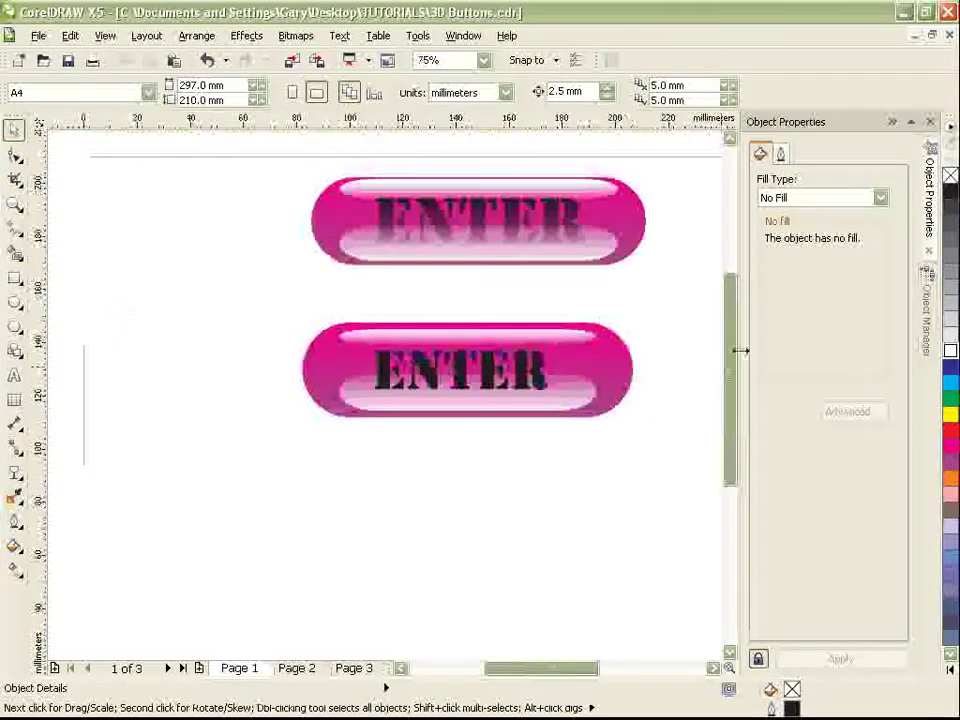
{"action": "left_click_drag", "start_coordinate": [729, 360], "coordinate": [735, 343]}
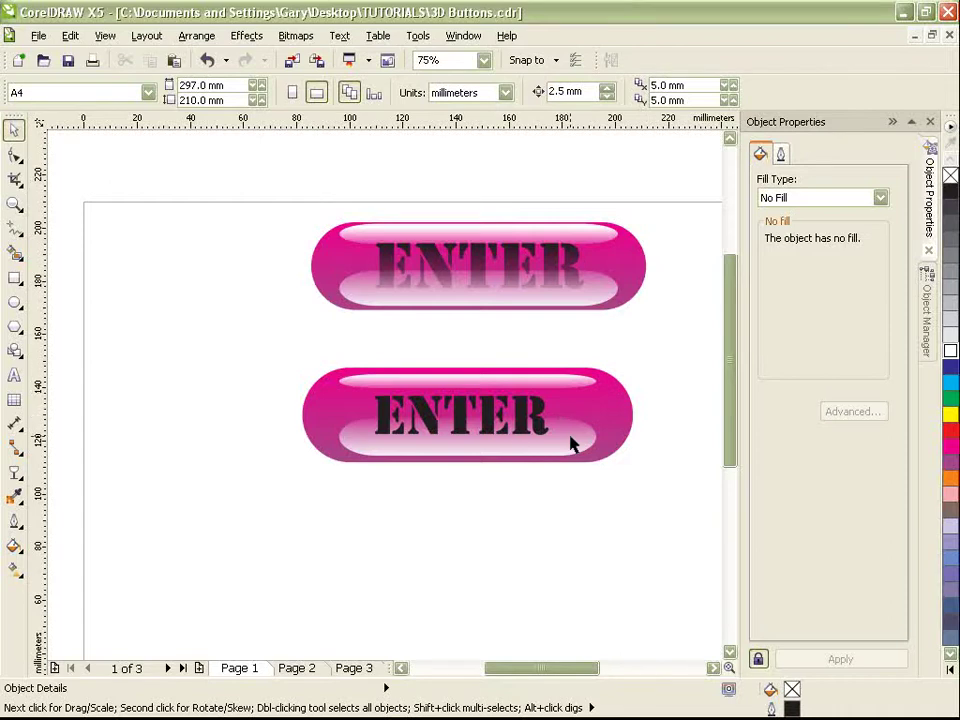
{"action": "scroll", "coordinate": [574, 441], "scroll_direction": "up", "scroll_amount": 2}
{"action": "left_click", "coordinate": [285, 400]}
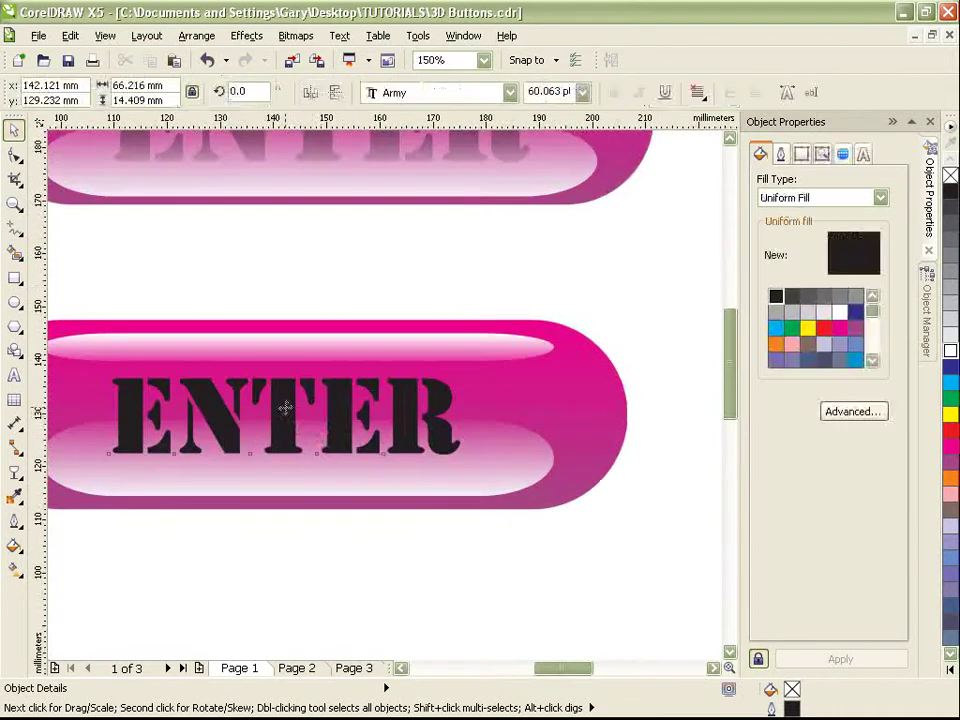
{"action": "left_click", "coordinate": [13, 472]}
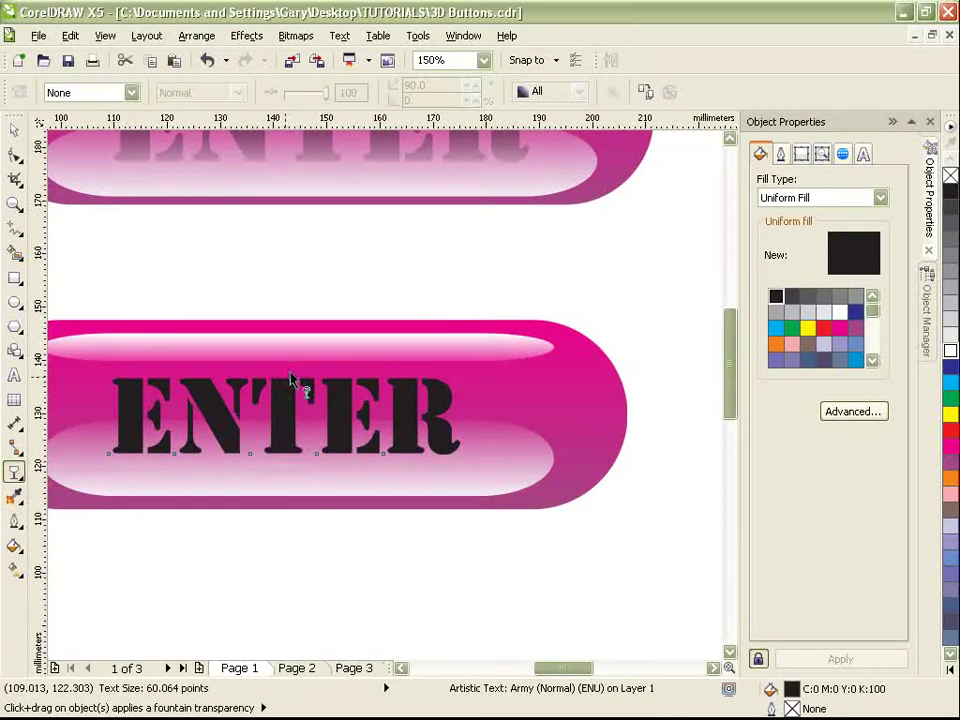
{"action": "left_click_drag", "start_coordinate": [285, 378], "coordinate": [284, 470]}
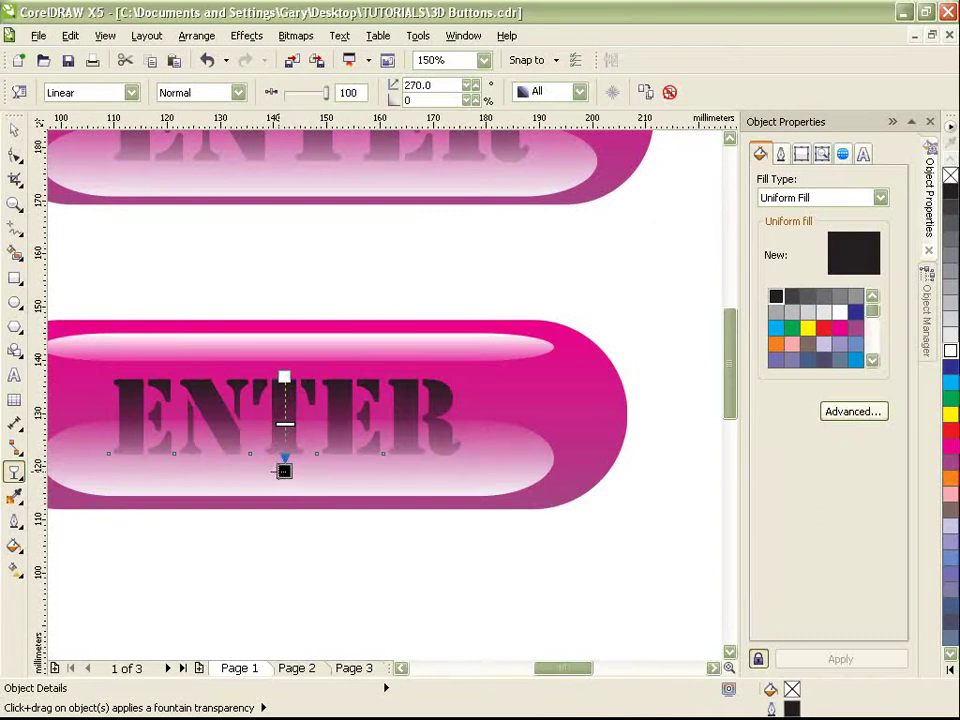
{"action": "left_click", "coordinate": [13, 130]}
{"action": "left_click", "coordinate": [229, 270]}
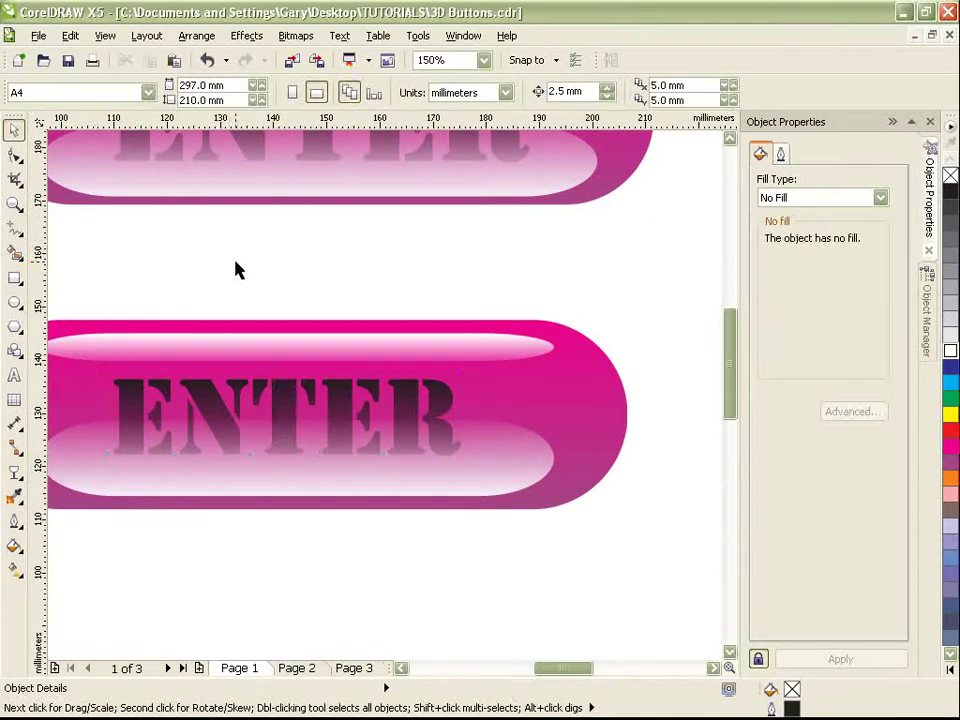
{"action": "key", "text": "shift+F4"}
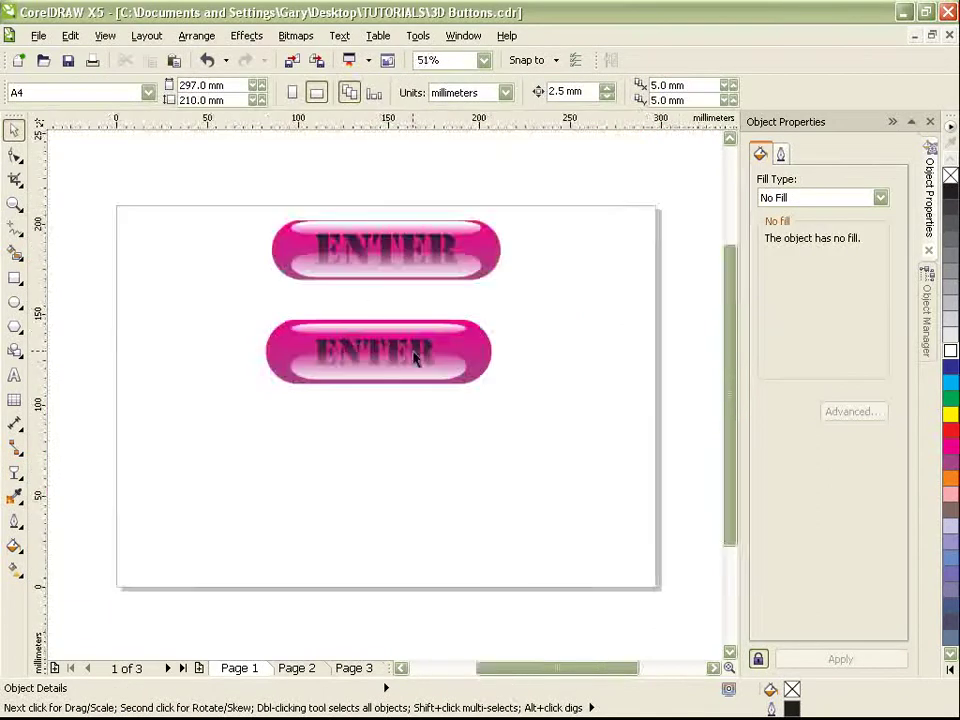